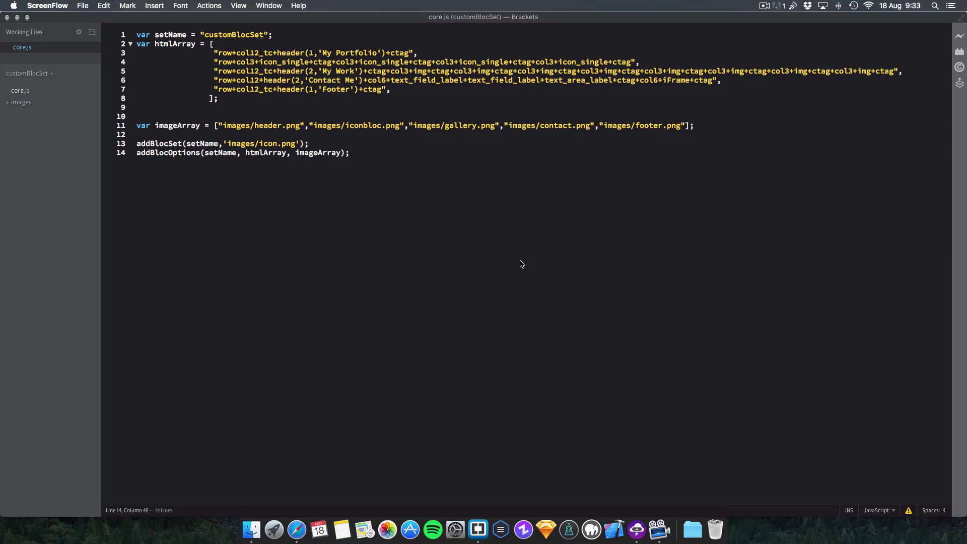
Review the five layout strings on lines 3–7 of the htmlArray in Brackets, including My Work.
{"action": "left_click", "coordinate": [466, 182]}
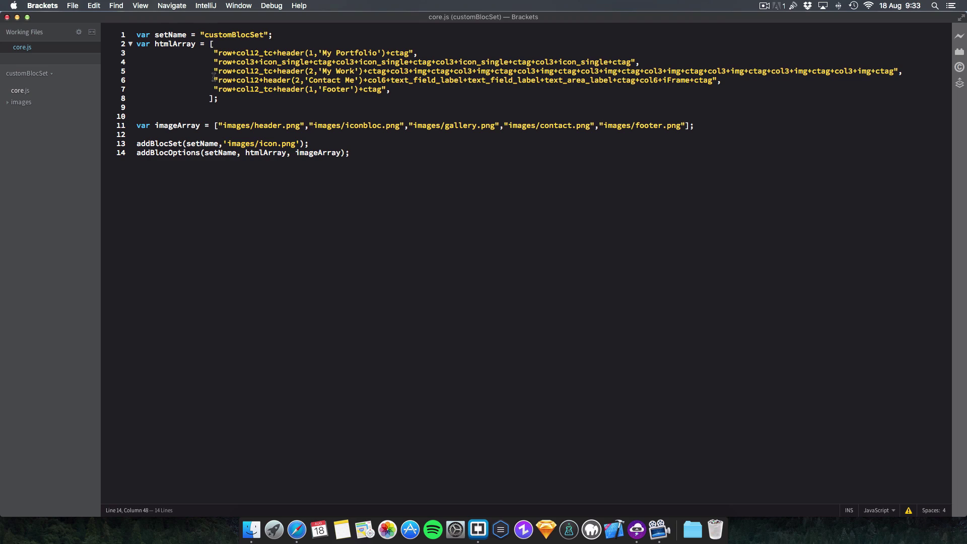
{"action": "left_click", "coordinate": [204, 64]}
{"action": "mouse_move", "coordinate": [393, 127]}
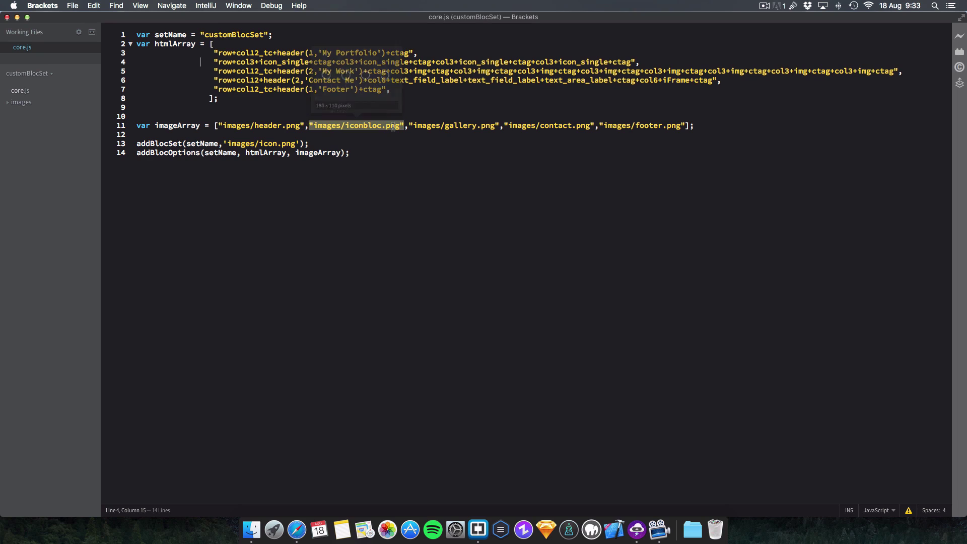
{"action": "left_click", "coordinate": [624, 238]}
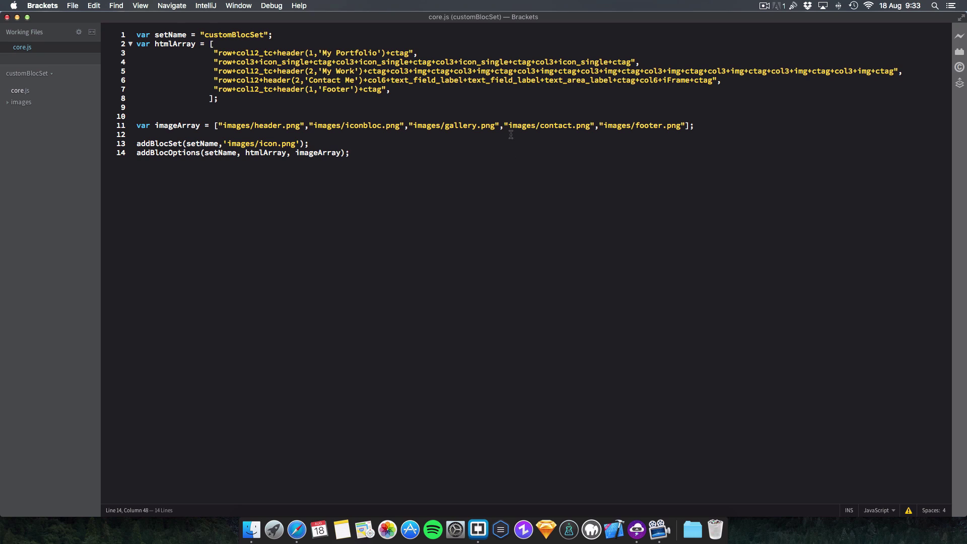
{"action": "left_click", "coordinate": [546, 136]}
{"action": "left_click", "coordinate": [526, 154]}
{"action": "left_click_drag", "start_coordinate": [210, 53], "coordinate": [427, 91]}
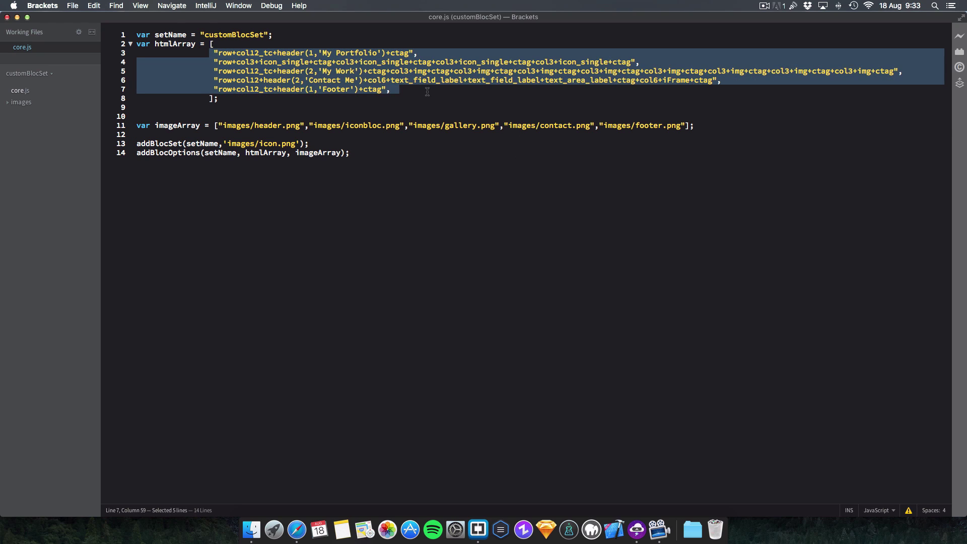
{"action": "left_click", "coordinate": [400, 111]}
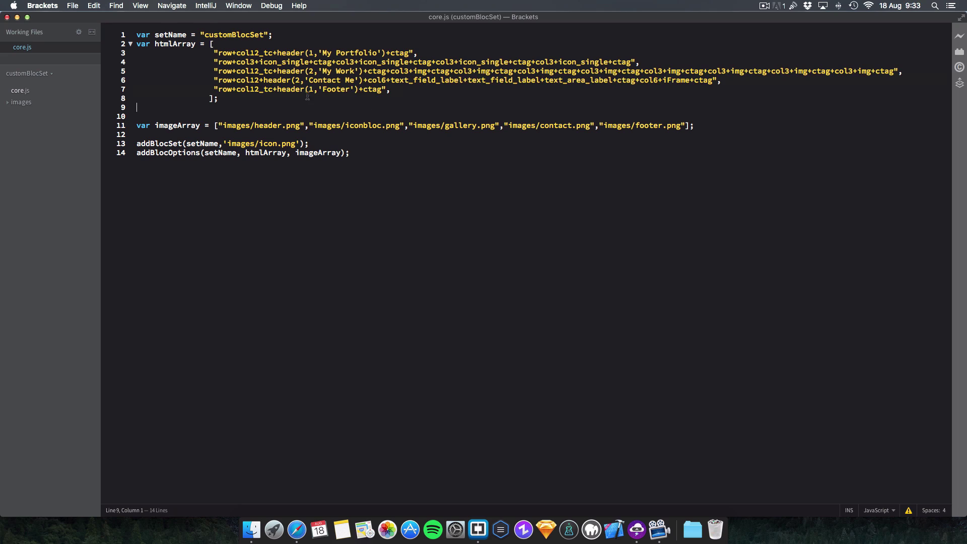
{"action": "left_click", "coordinate": [509, 73]}
Close Brackets, start a new blank Blocs project and bring up the body's bloc layouts.
{"action": "left_click", "coordinate": [7, 18]}
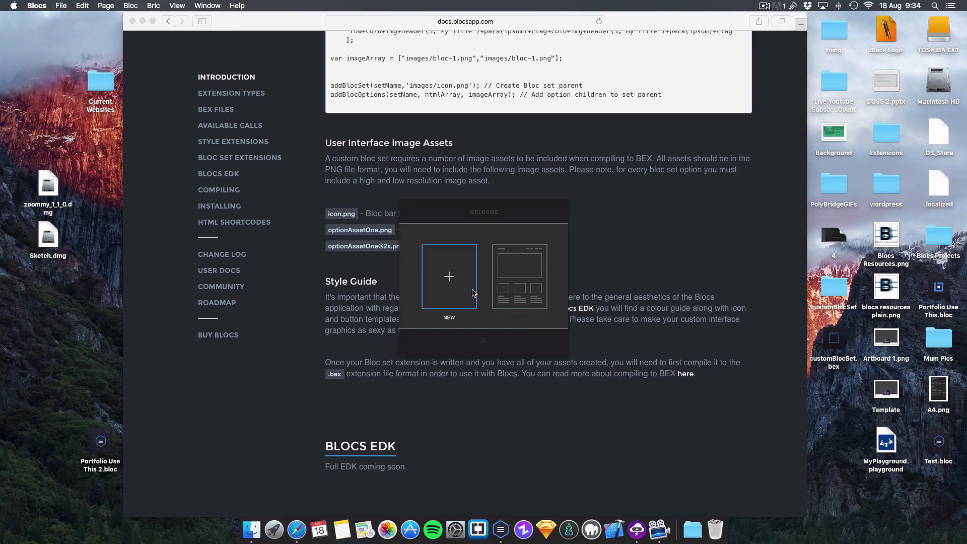
{"action": "left_click", "coordinate": [470, 292]}
{"action": "left_click", "coordinate": [491, 266]}
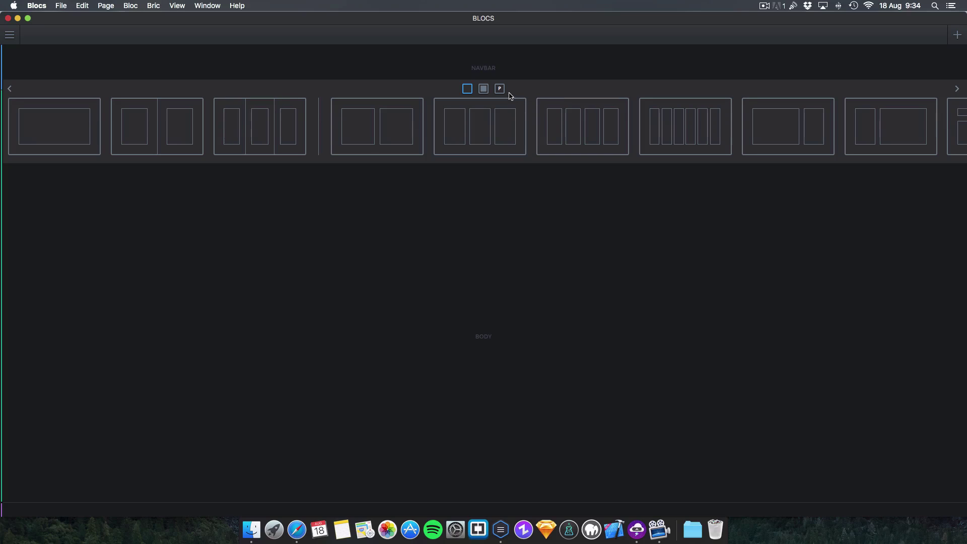
Stack the custom My Portfolio header, four-star row, My Work gallery, Contact Me and Footer blocs.
{"action": "left_click", "coordinate": [501, 94]}
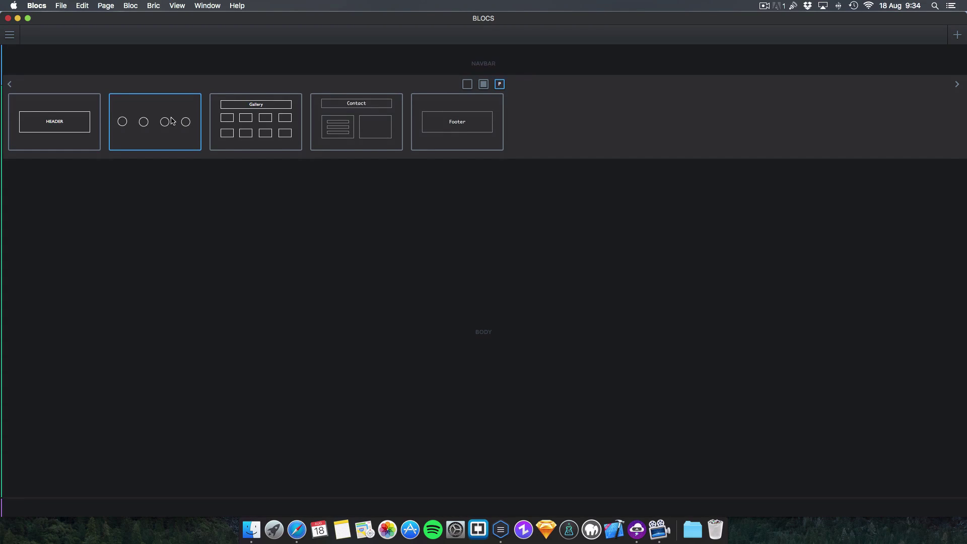
{"action": "left_click", "coordinate": [93, 133]}
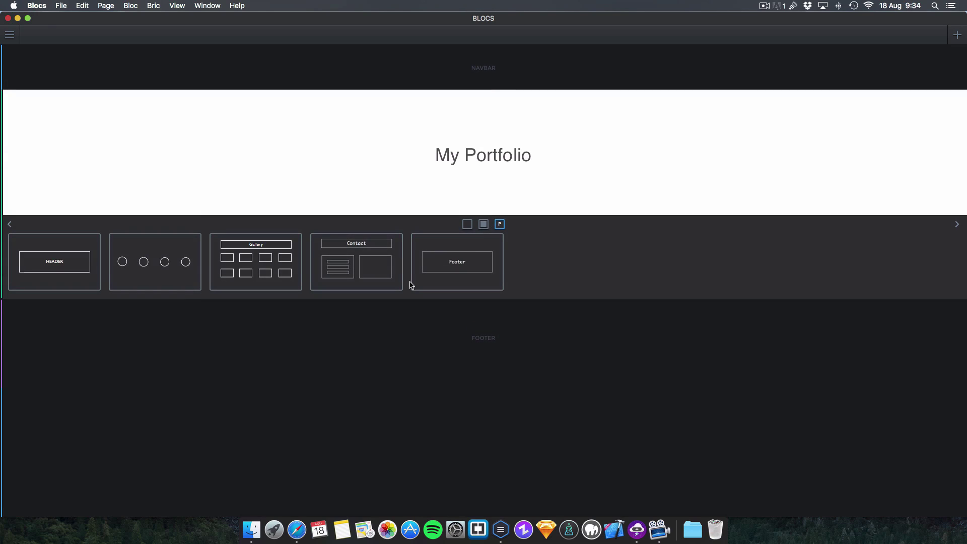
{"action": "left_click", "coordinate": [169, 262]}
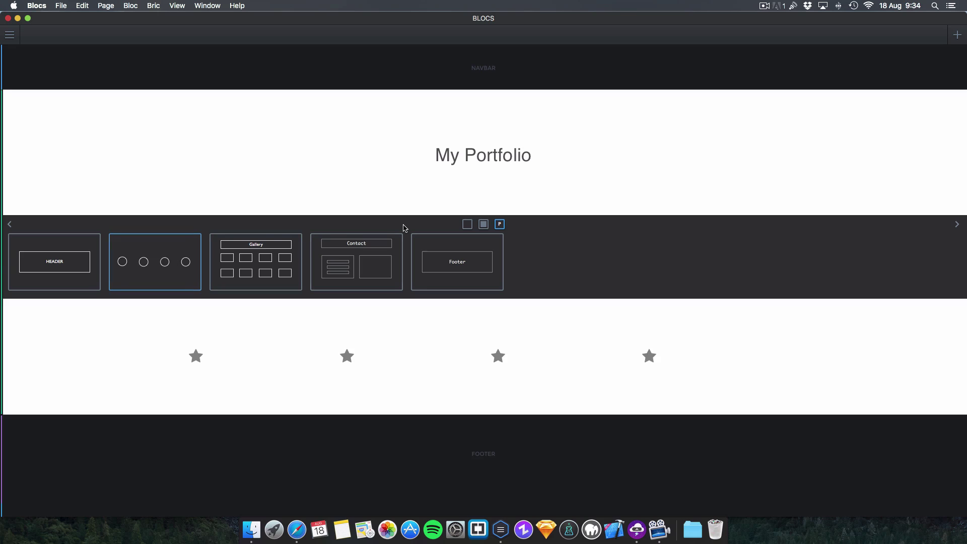
{"action": "left_click", "coordinate": [506, 387]}
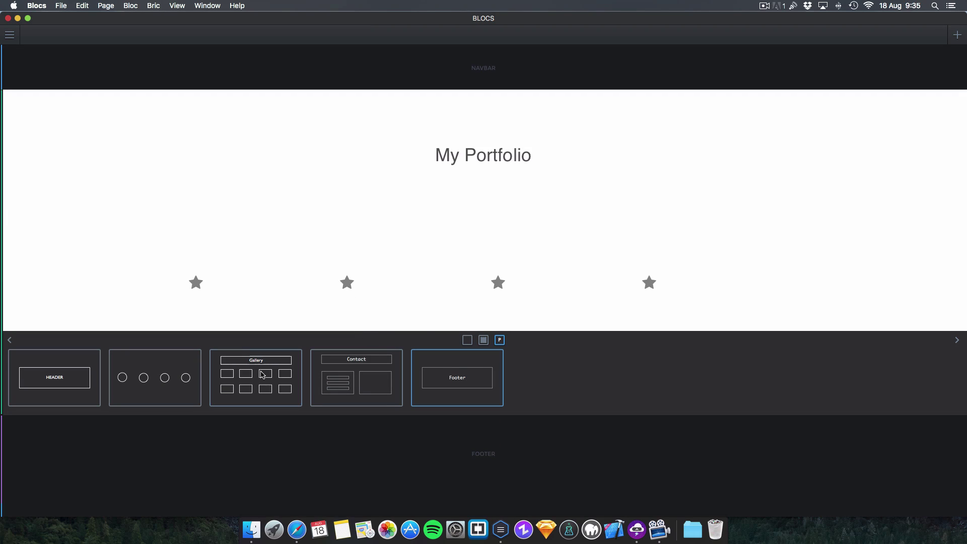
{"action": "left_click", "coordinate": [256, 377]}
{"action": "left_click", "coordinate": [485, 425]}
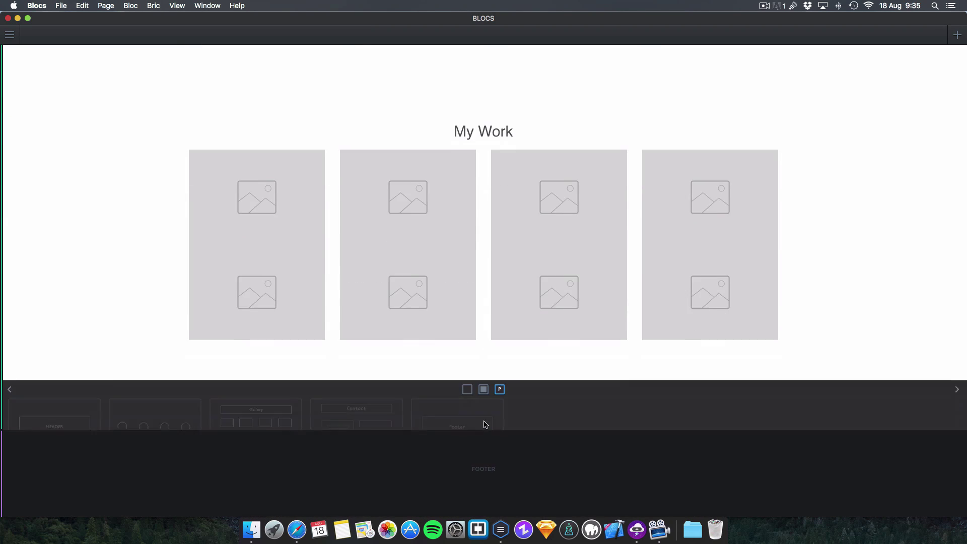
{"action": "left_click", "coordinate": [358, 405]}
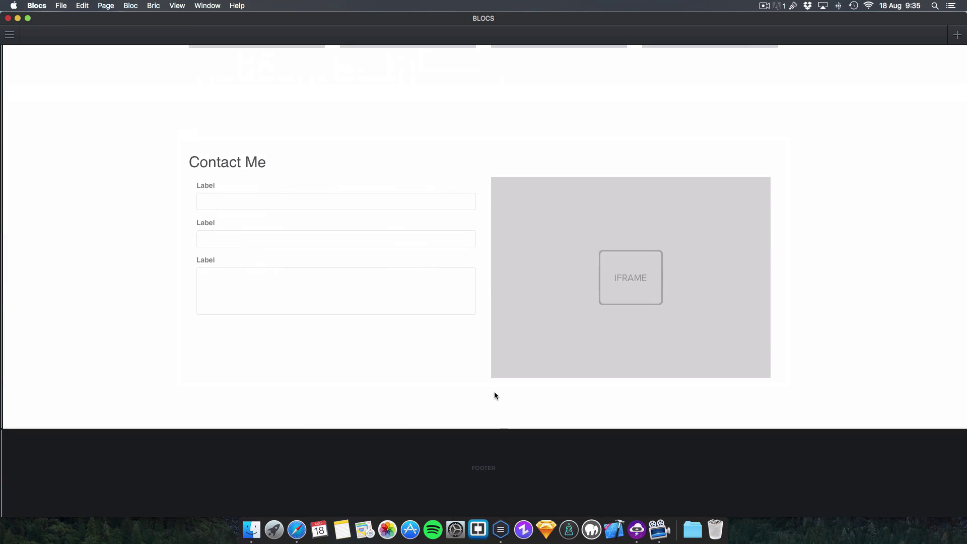
{"action": "left_click", "coordinate": [492, 402]}
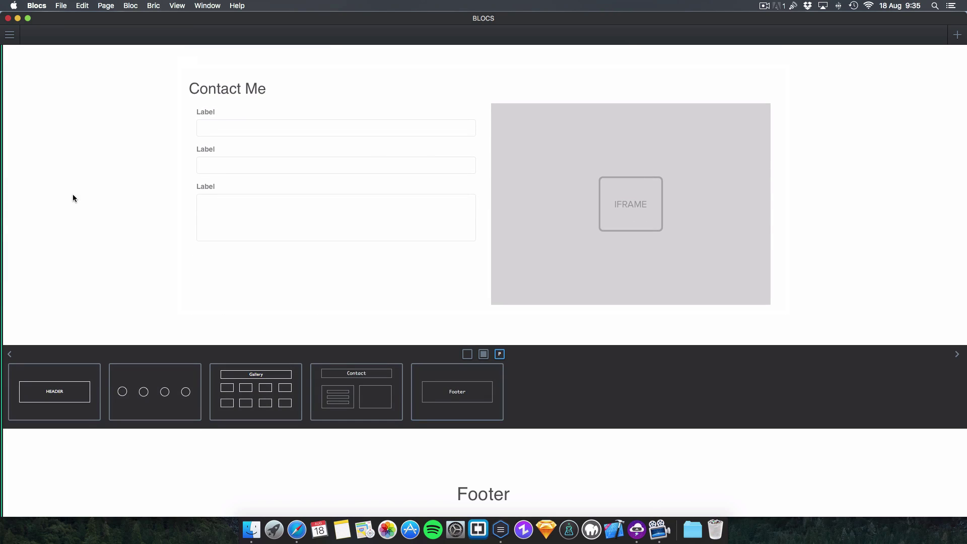
{"action": "scroll", "coordinate": [77, 196], "scroll_direction": "up", "scroll_amount": 15}
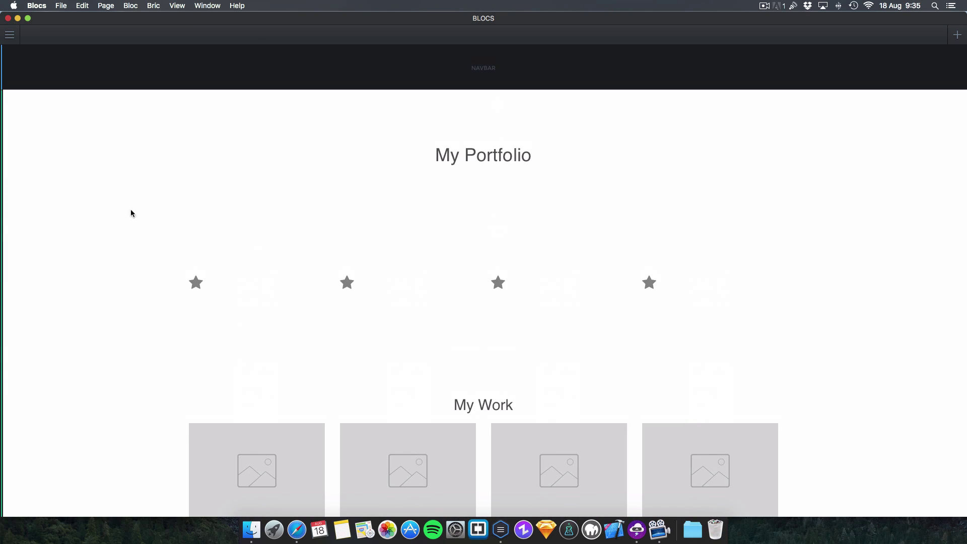
Give the My Portfolio header XL - 150px padding and a dark #47454B background.
{"action": "left_click", "coordinate": [10, 35]}
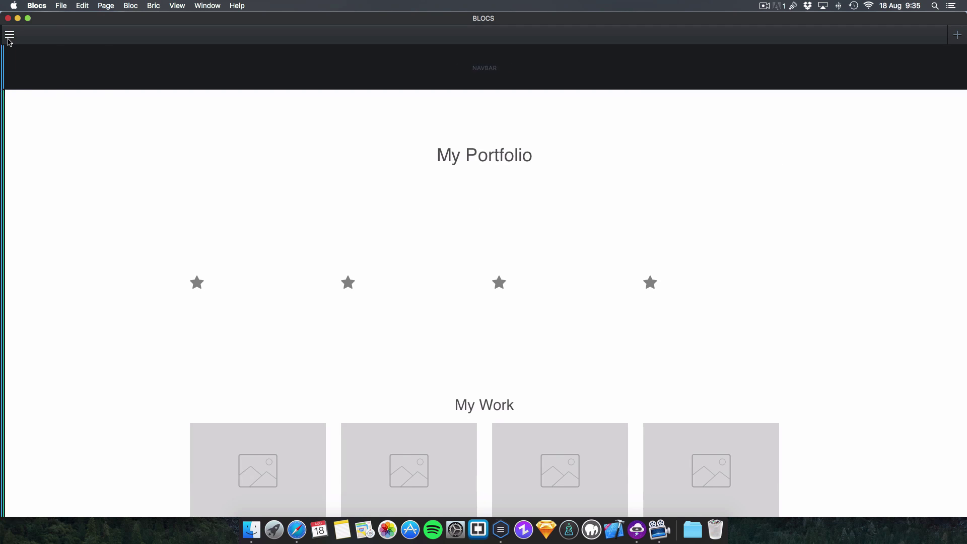
{"action": "left_click", "coordinate": [111, 113]}
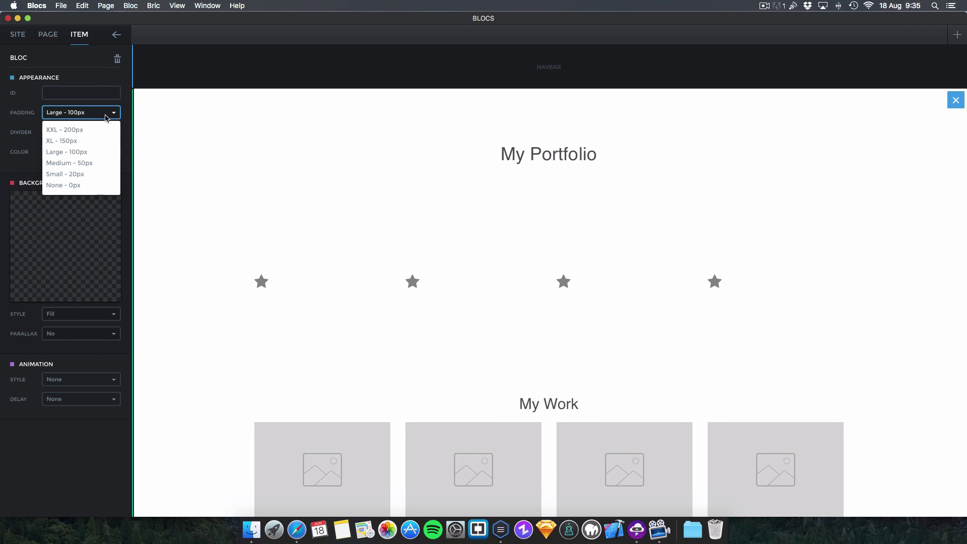
{"action": "left_click", "coordinate": [87, 142]}
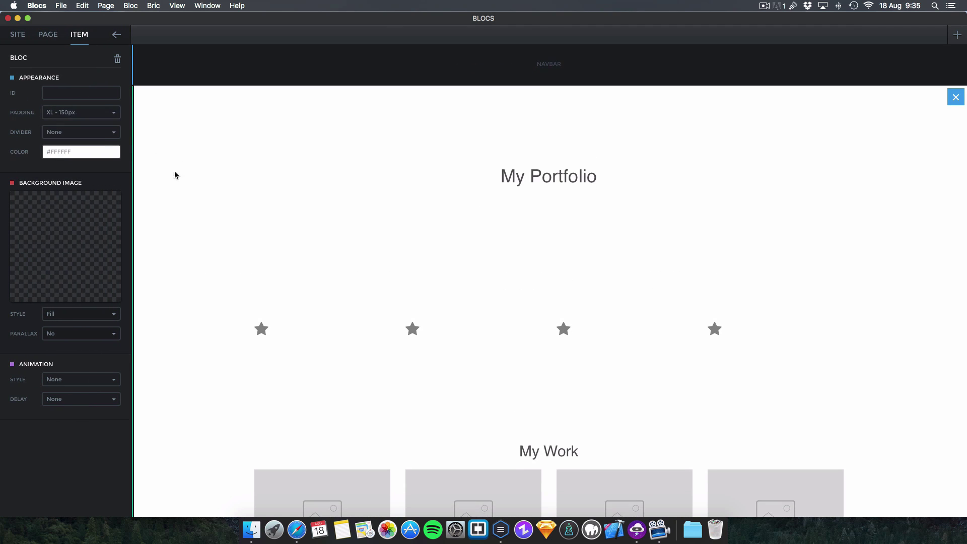
{"action": "left_click", "coordinate": [64, 155]}
{"action": "left_click", "coordinate": [164, 328]}
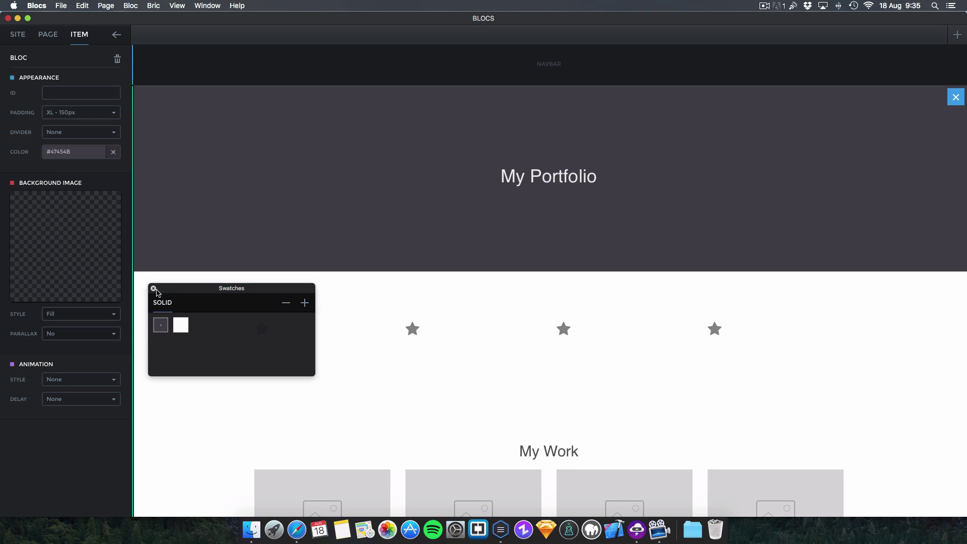
{"action": "left_click", "coordinate": [152, 288]}
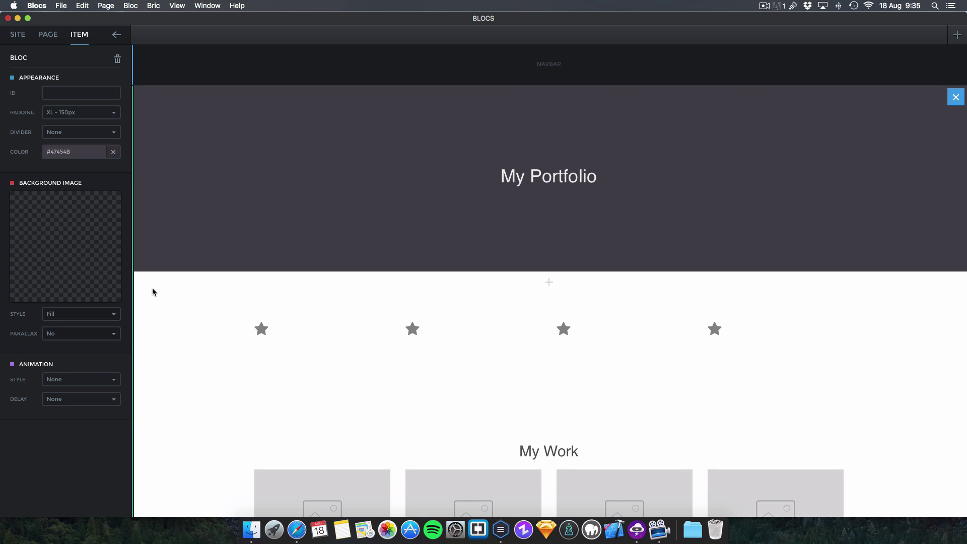
Centre each of the four star icons in its column.
{"action": "left_click", "coordinate": [262, 332]}
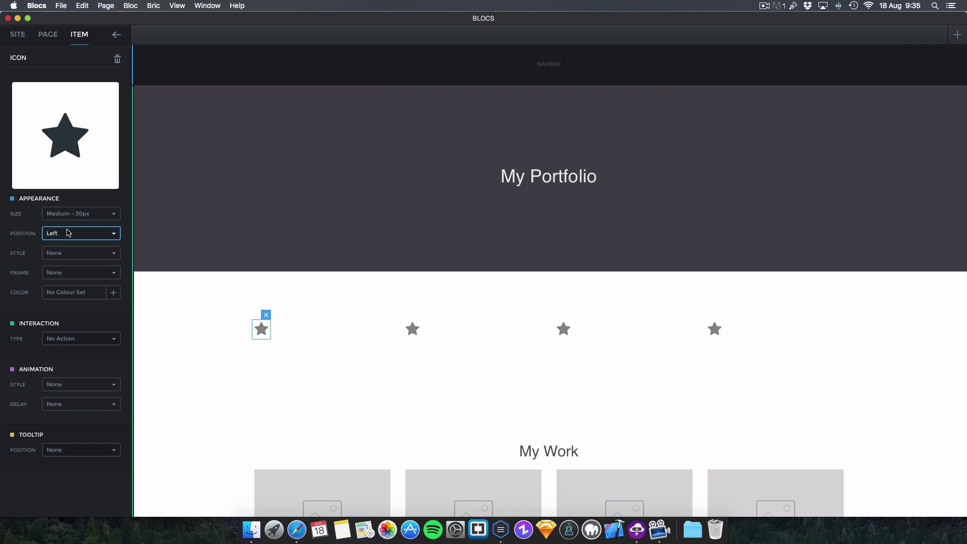
{"action": "left_click", "coordinate": [69, 234]}
{"action": "left_click", "coordinate": [67, 261]}
{"action": "left_click", "coordinate": [413, 331]}
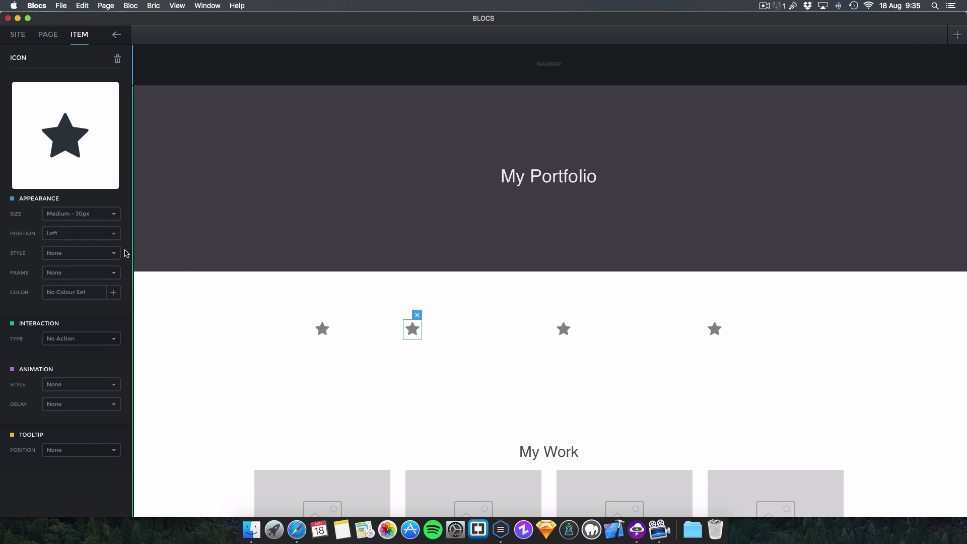
{"action": "left_click", "coordinate": [88, 234]}
{"action": "left_click", "coordinate": [67, 260]}
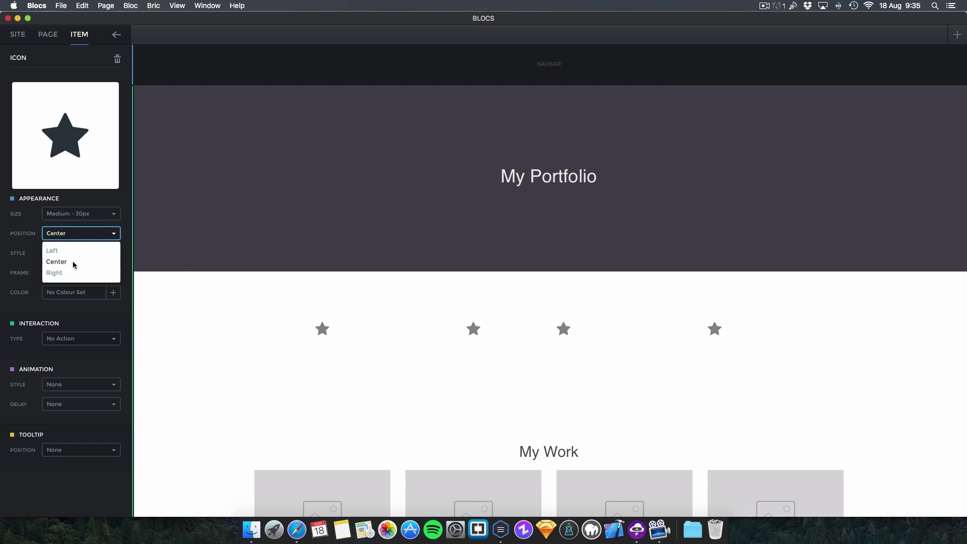
{"action": "left_click", "coordinate": [564, 332]}
{"action": "left_click", "coordinate": [80, 233]}
{"action": "left_click", "coordinate": [75, 261]}
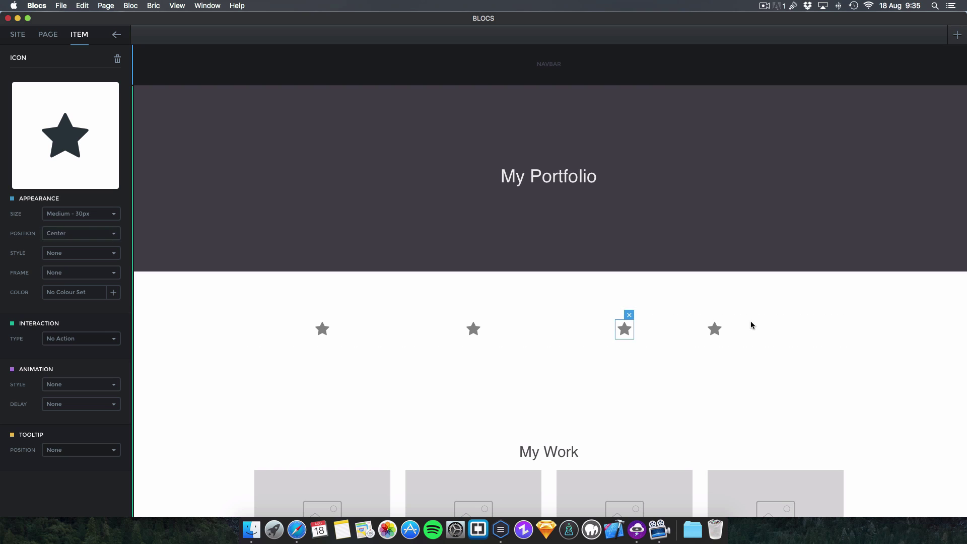
{"action": "left_click", "coordinate": [715, 330]}
{"action": "left_click", "coordinate": [65, 217]}
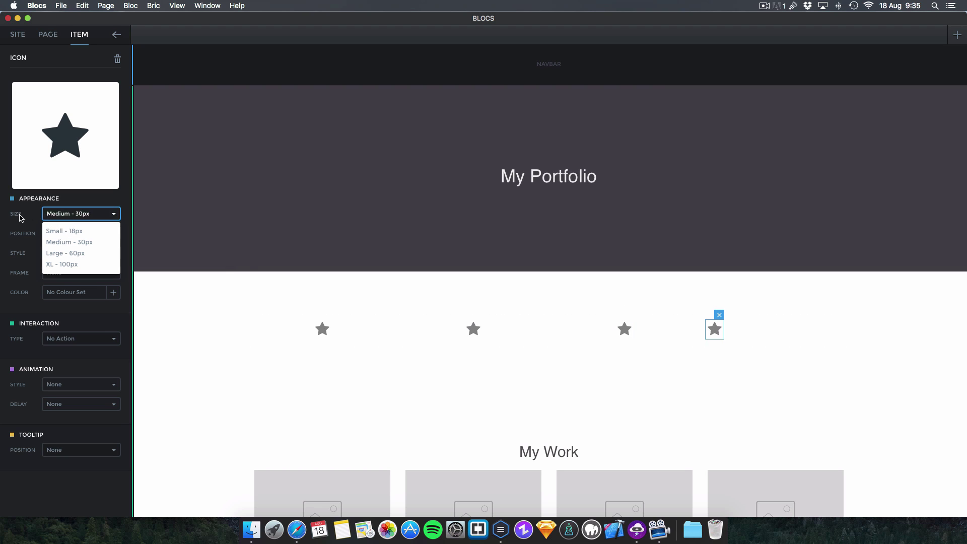
{"action": "left_click", "coordinate": [22, 218]}
{"action": "left_click", "coordinate": [63, 233]}
{"action": "left_click", "coordinate": [66, 265]}
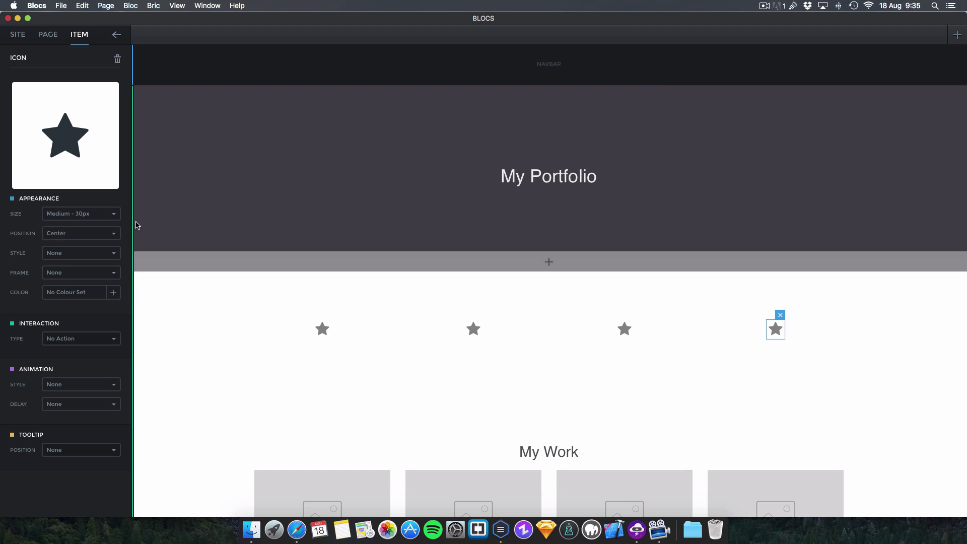
Set the fourth, third, second and first star icons to Large - 60px.
{"action": "left_click", "coordinate": [80, 214]}
{"action": "left_click", "coordinate": [73, 253]}
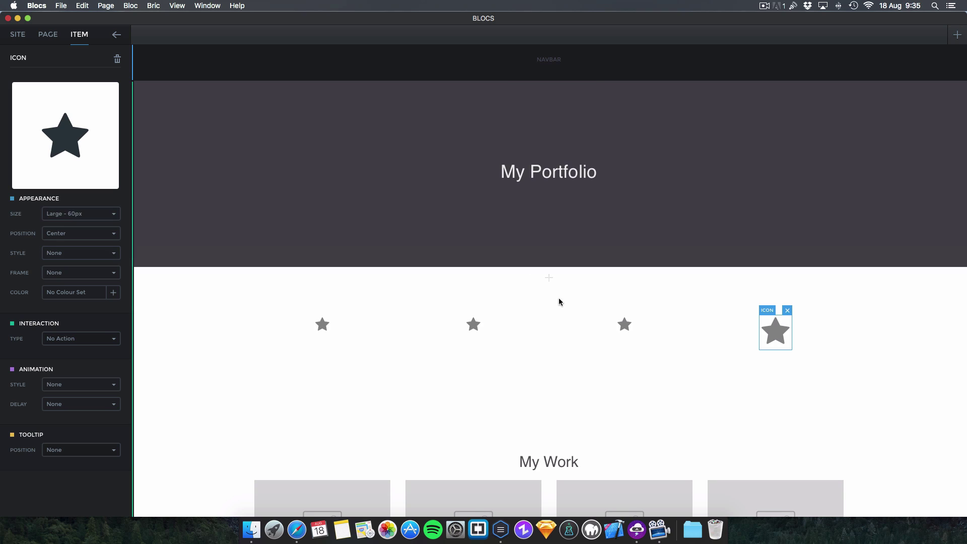
{"action": "left_click", "coordinate": [624, 324]}
{"action": "left_click", "coordinate": [103, 218]}
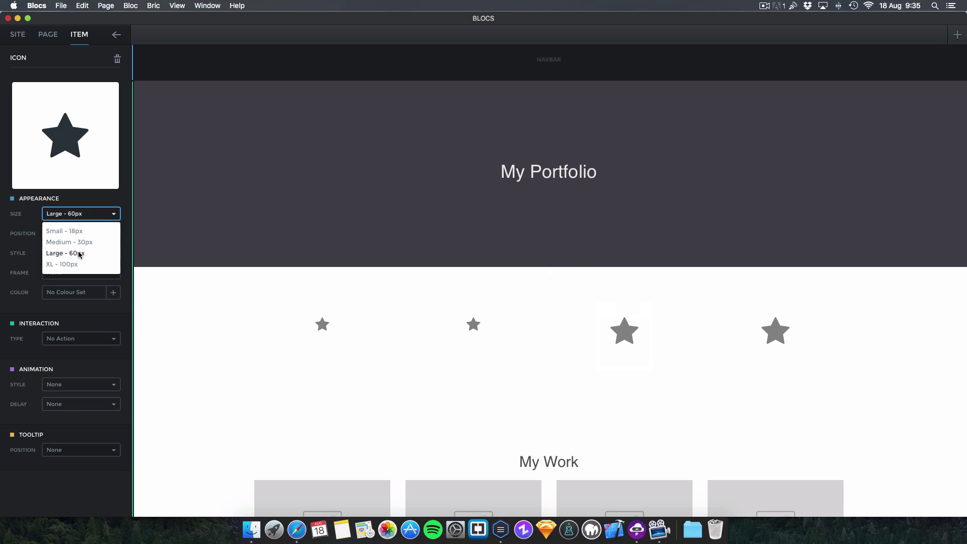
{"action": "left_click", "coordinate": [80, 253]}
{"action": "left_click", "coordinate": [473, 324]}
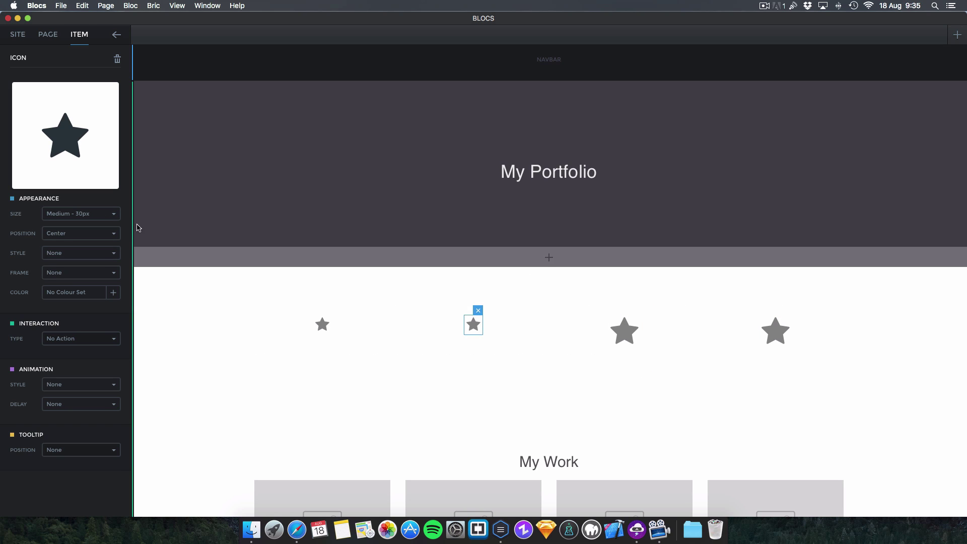
{"action": "left_click", "coordinate": [80, 214]}
{"action": "left_click", "coordinate": [92, 253]}
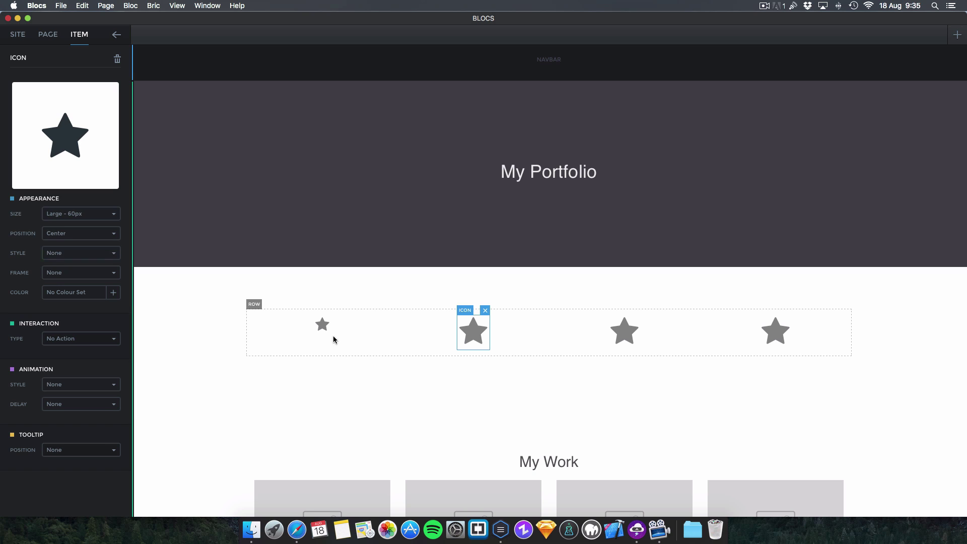
{"action": "left_click", "coordinate": [323, 324]}
{"action": "left_click", "coordinate": [98, 214]}
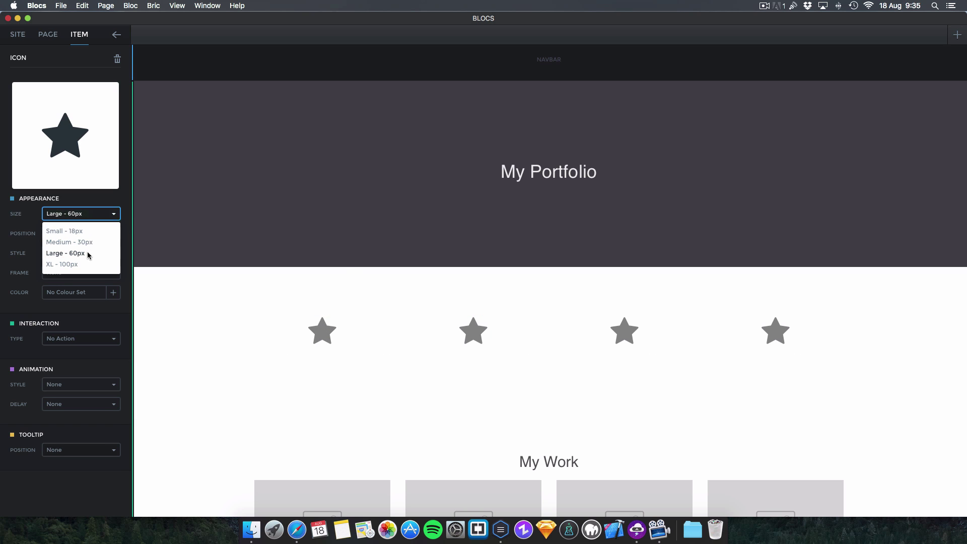
{"action": "left_click", "coordinate": [88, 256]}
Apply the dark #47454B swatch as the My Work bloc's background colour.
{"action": "left_click", "coordinate": [208, 303]}
{"action": "scroll", "coordinate": [208, 251], "scroll_direction": "down", "scroll_amount": 8}
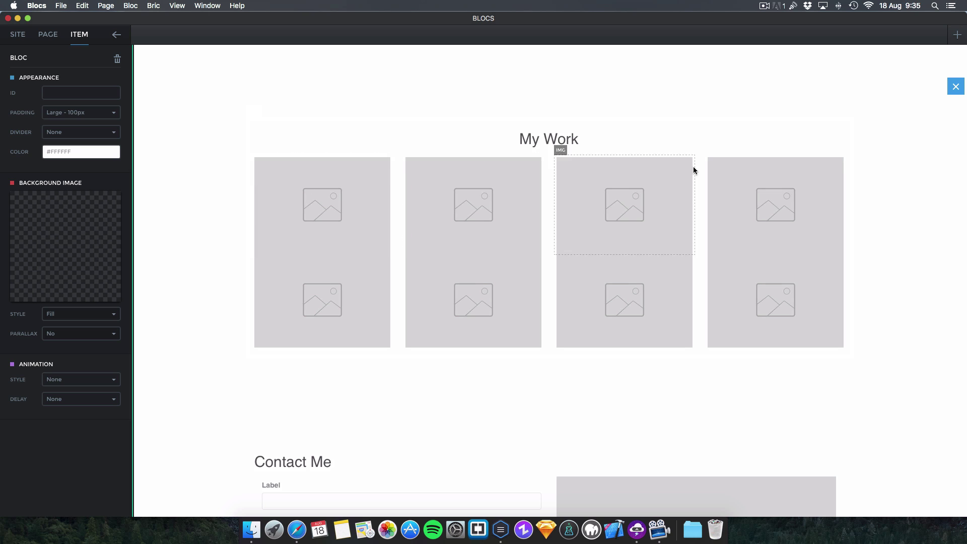
{"action": "scroll", "coordinate": [554, 141], "scroll_direction": "up", "scroll_amount": 1}
{"action": "scroll", "coordinate": [554, 134], "scroll_direction": "up", "scroll_amount": 4}
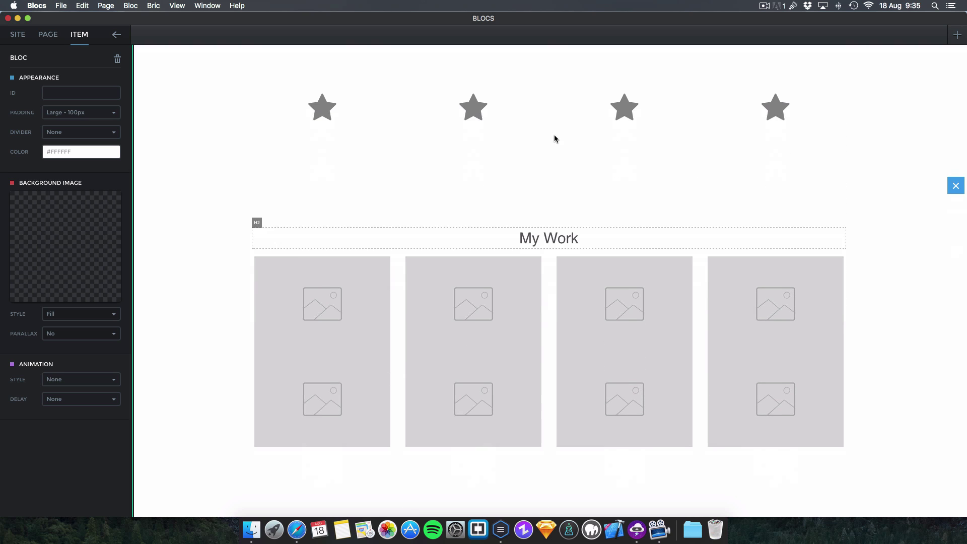
{"action": "left_click", "coordinate": [80, 148]}
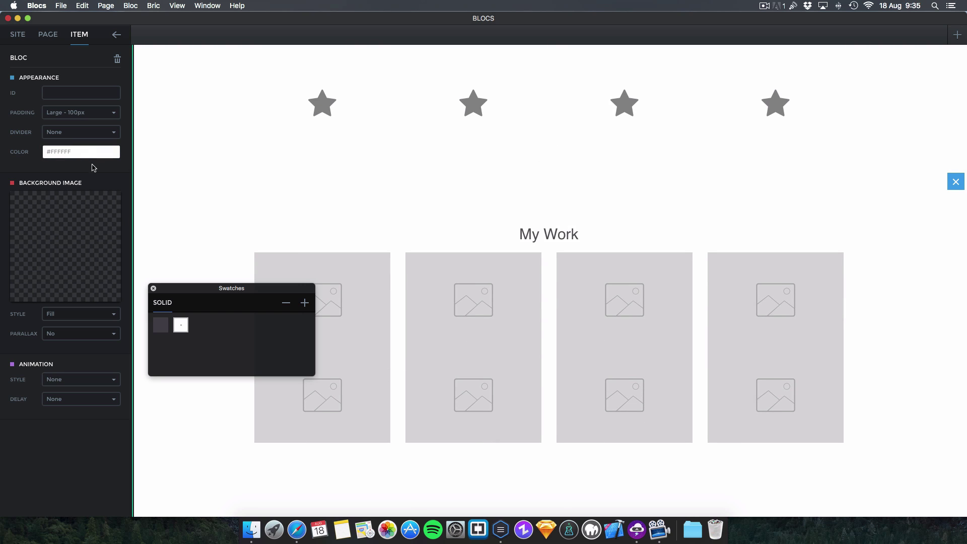
{"action": "left_click", "coordinate": [160, 325]}
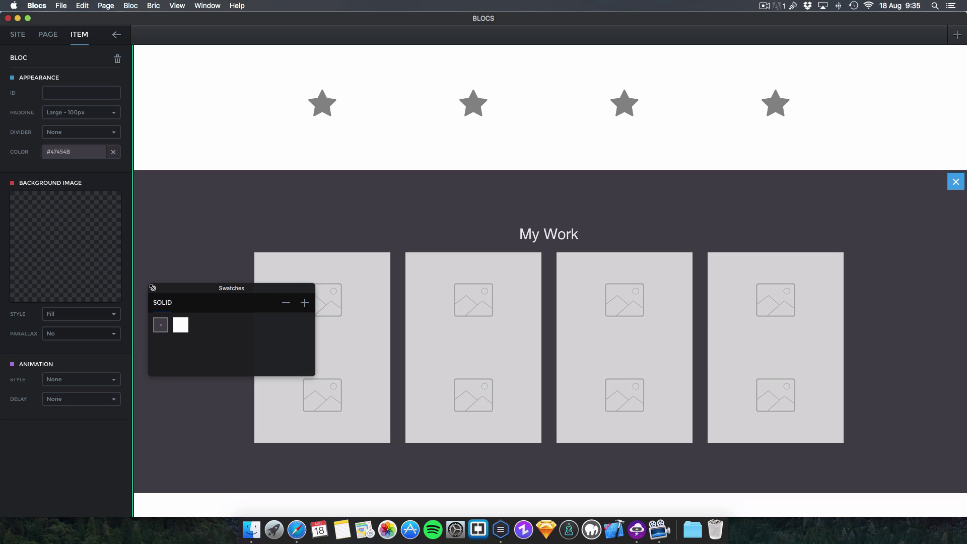
{"action": "left_click", "coordinate": [152, 288]}
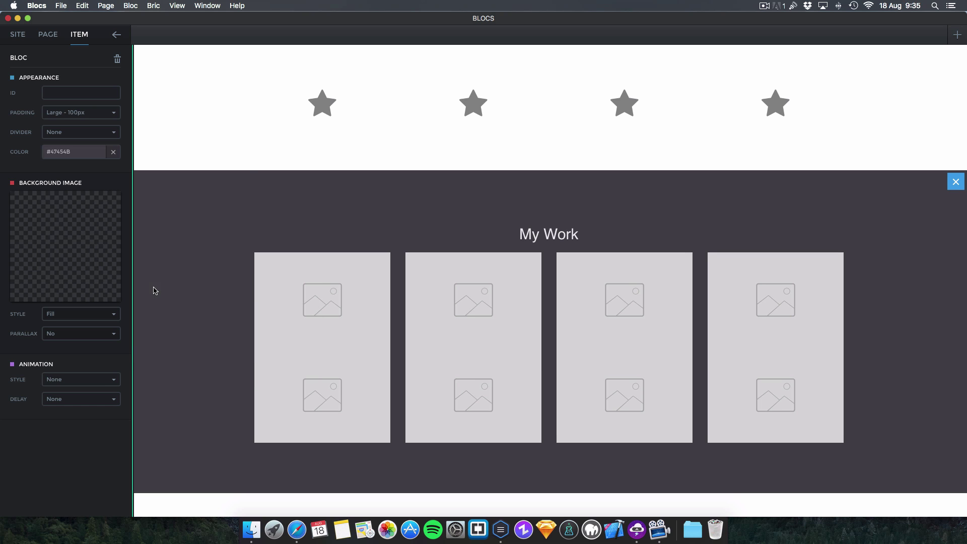
Give the My Work gallery images a Large margin.
{"action": "left_click", "coordinate": [81, 242]}
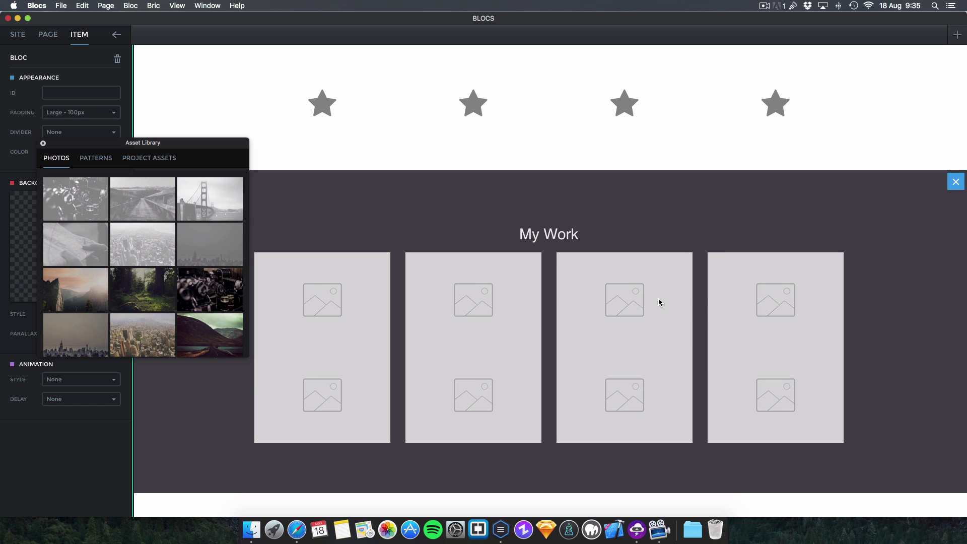
{"action": "left_click", "coordinate": [43, 143]}
{"action": "left_click", "coordinate": [765, 310]}
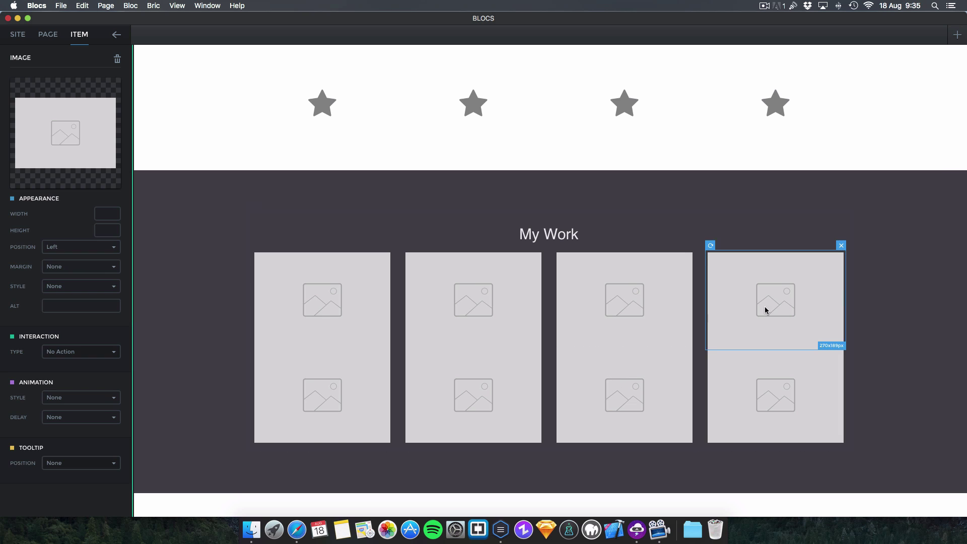
{"action": "left_click", "coordinate": [86, 266]}
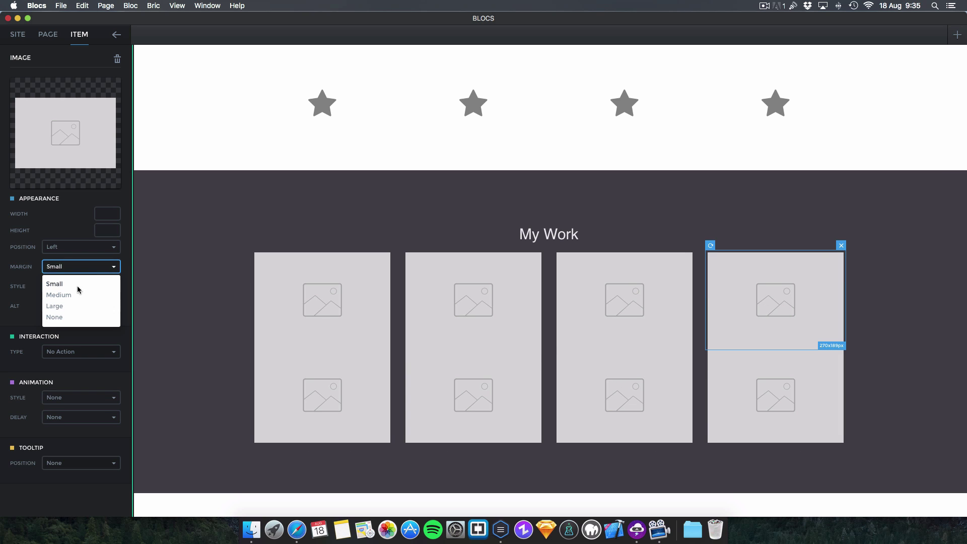
{"action": "left_click", "coordinate": [54, 306]}
{"action": "left_click", "coordinate": [55, 306]}
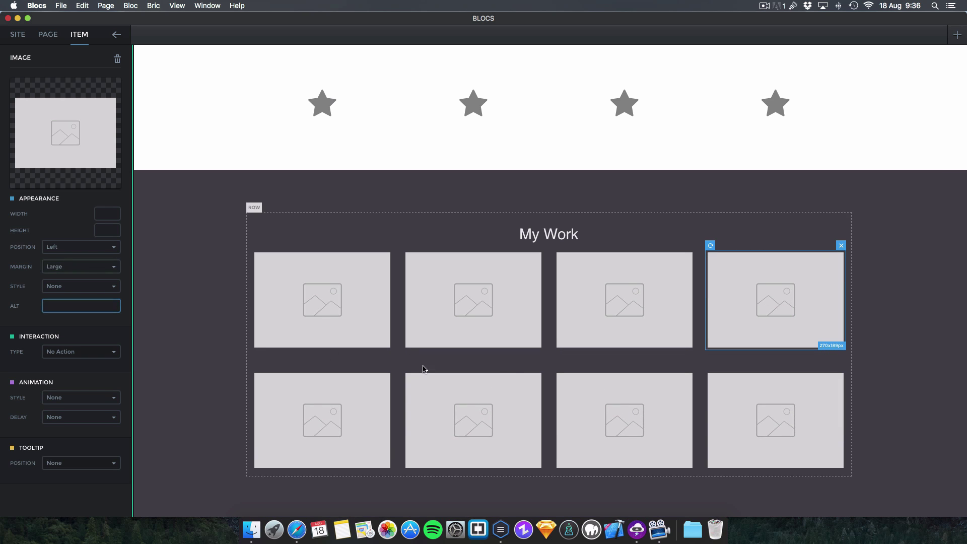
Set the My Work heading's margin to Large.
{"action": "left_click", "coordinate": [574, 233]}
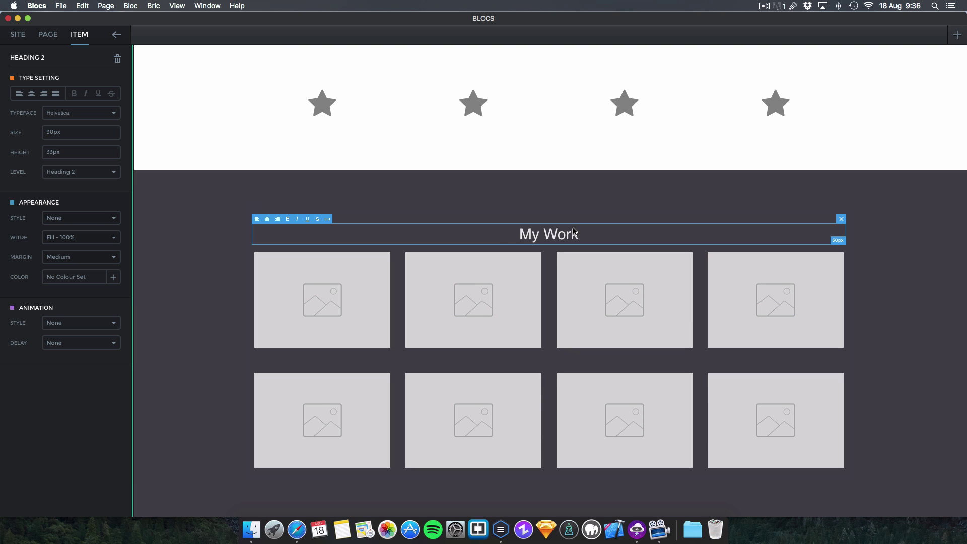
{"action": "left_click", "coordinate": [77, 257]}
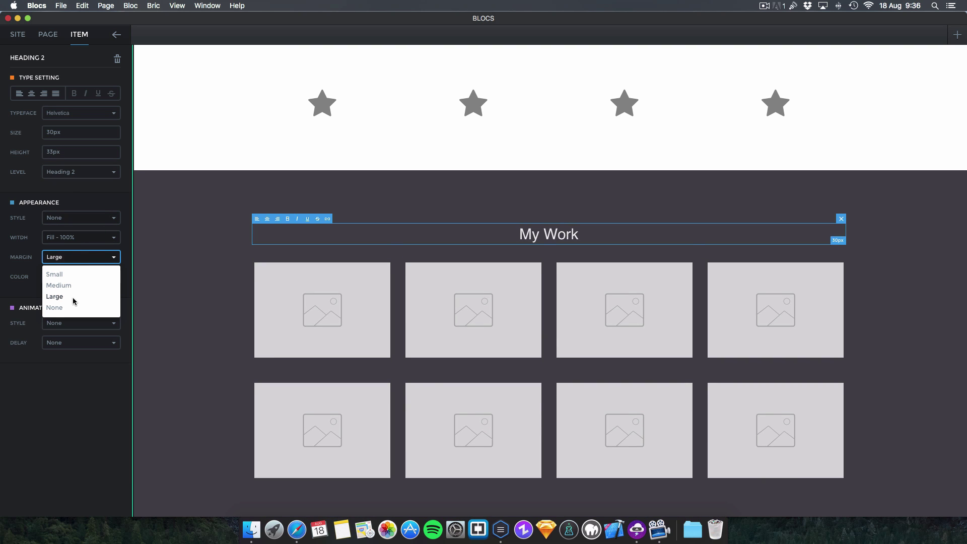
{"action": "left_click", "coordinate": [64, 296]}
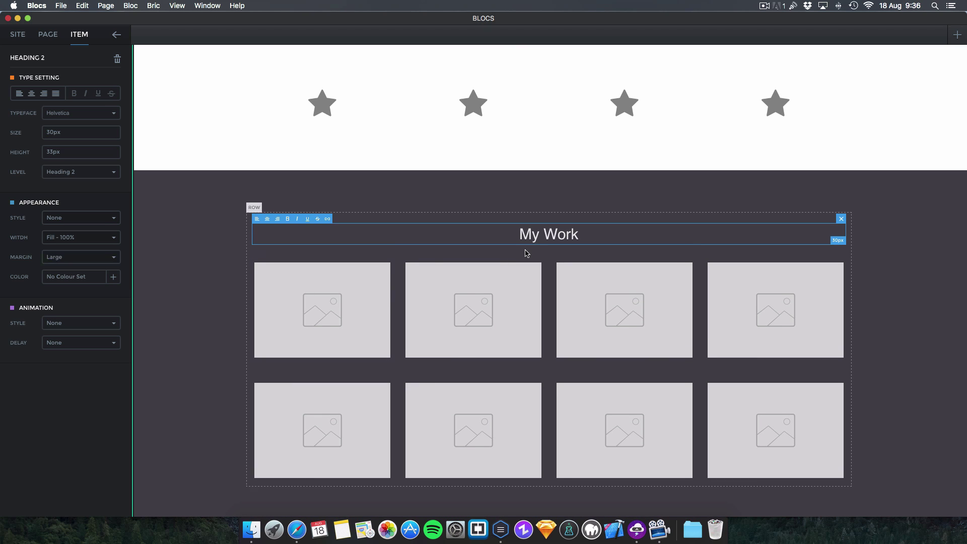
{"action": "double_click", "coordinate": [559, 235]}
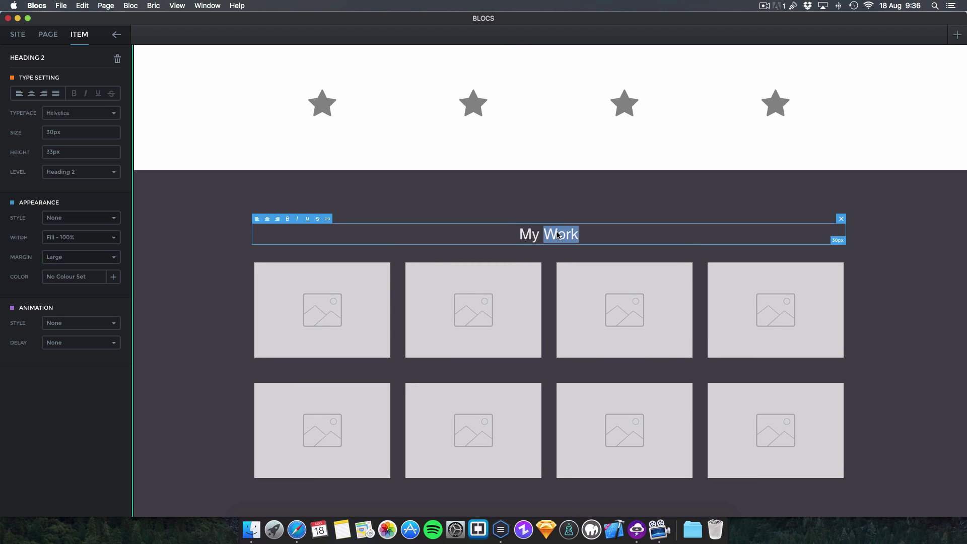
{"action": "left_click", "coordinate": [217, 240]}
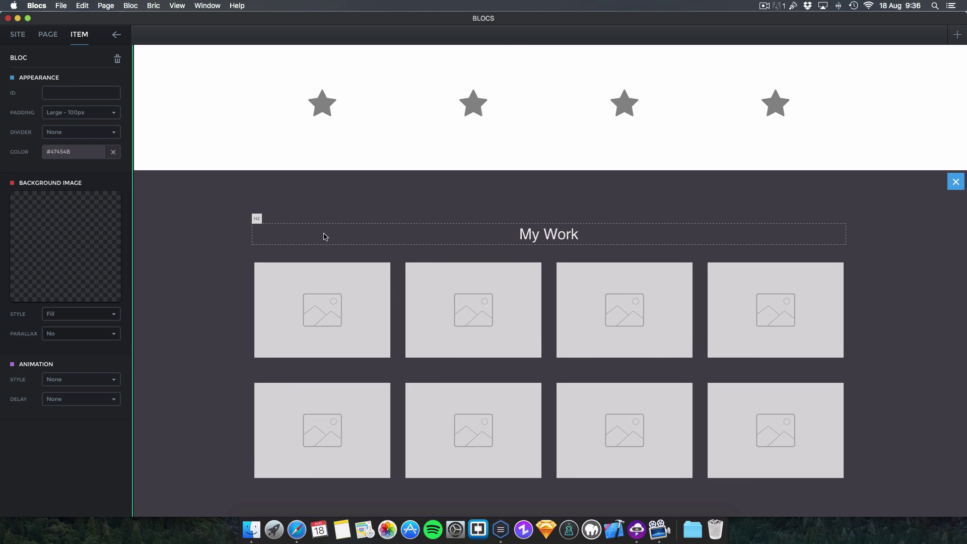
{"action": "scroll", "coordinate": [156, 210], "scroll_direction": "down", "scroll_amount": 5}
Fill the gallery slots with road, Golden Gate, field, map, foggy cliff and dark mountain photos.
{"action": "left_click", "coordinate": [290, 178]}
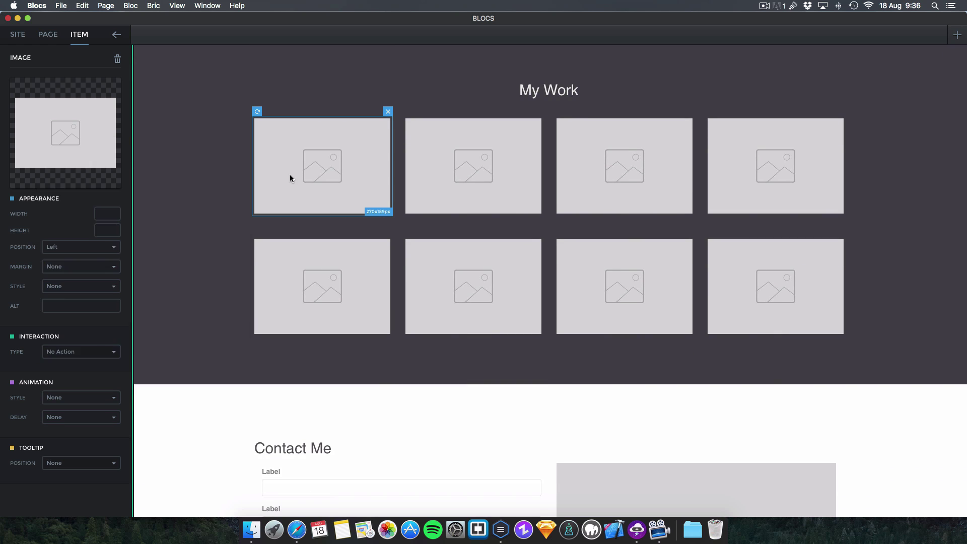
{"action": "double_click", "coordinate": [291, 178]}
{"action": "left_click_drag", "start_coordinate": [198, 240], "coordinate": [316, 298]}
{"action": "left_click_drag", "start_coordinate": [210, 289], "coordinate": [503, 276]}
{"action": "left_click_drag", "start_coordinate": [210, 334], "coordinate": [491, 181]}
{"action": "left_click_drag", "start_coordinate": [141, 284], "coordinate": [643, 276]}
{"action": "left_click_drag", "start_coordinate": [143, 335], "coordinate": [662, 169]}
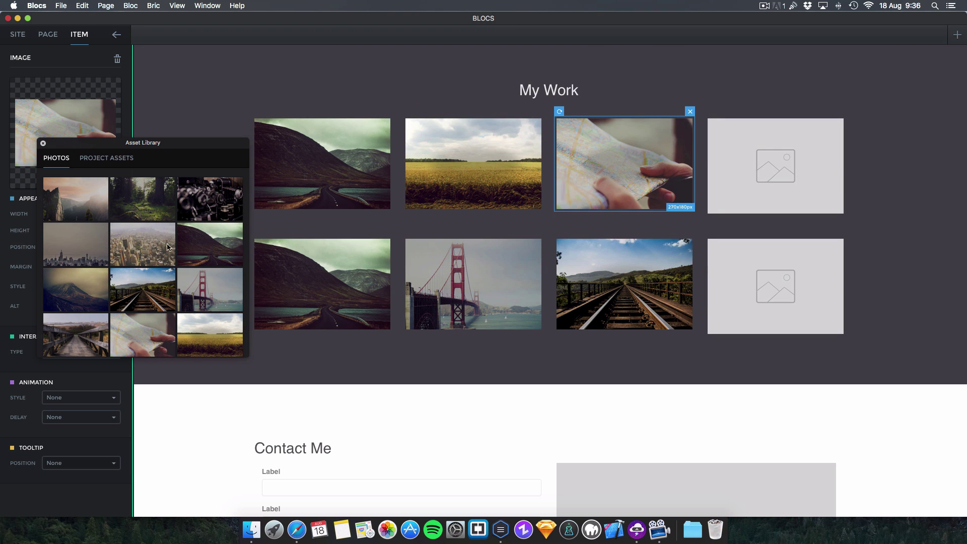
{"action": "left_click_drag", "start_coordinate": [75, 199], "coordinate": [822, 192]}
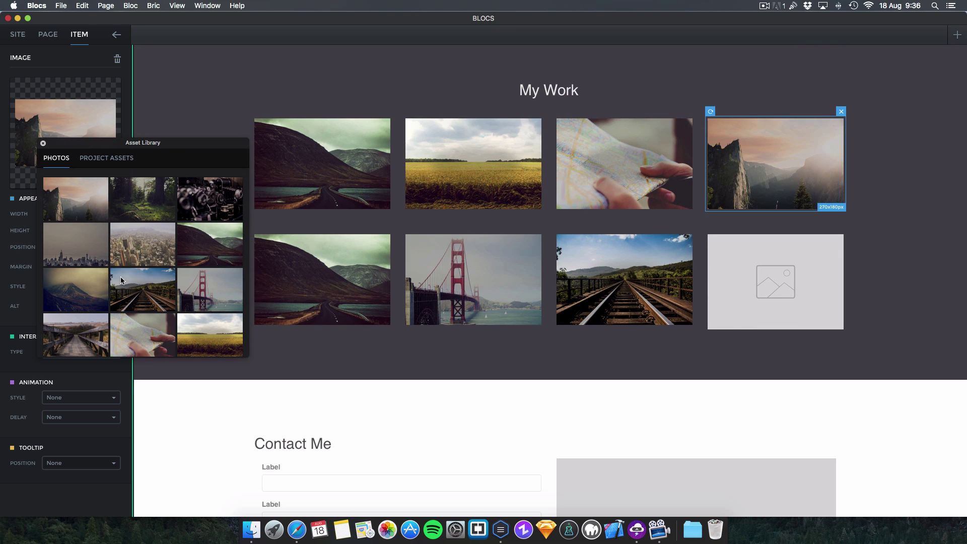
{"action": "left_click_drag", "start_coordinate": [76, 287], "coordinate": [779, 282]}
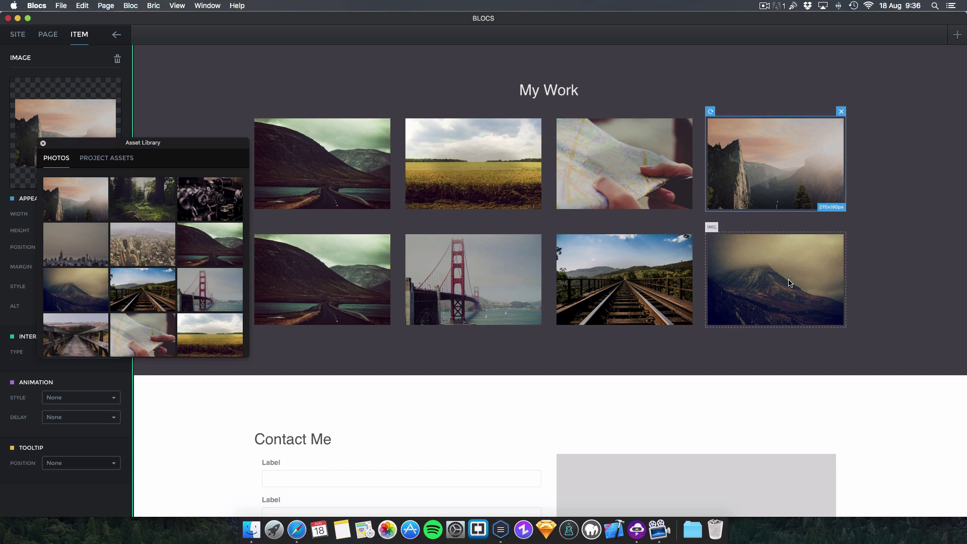
Centre the Contact Me heading.
{"action": "left_click", "coordinate": [43, 144]}
{"action": "scroll", "coordinate": [134, 143], "scroll_direction": "down", "scroll_amount": 5}
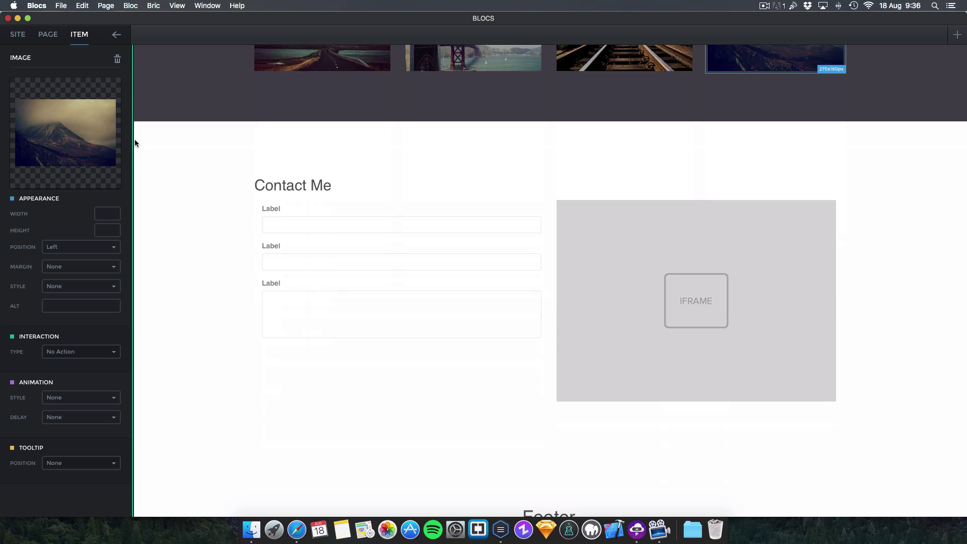
{"action": "left_click", "coordinate": [284, 157]}
{"action": "left_click", "coordinate": [266, 146]}
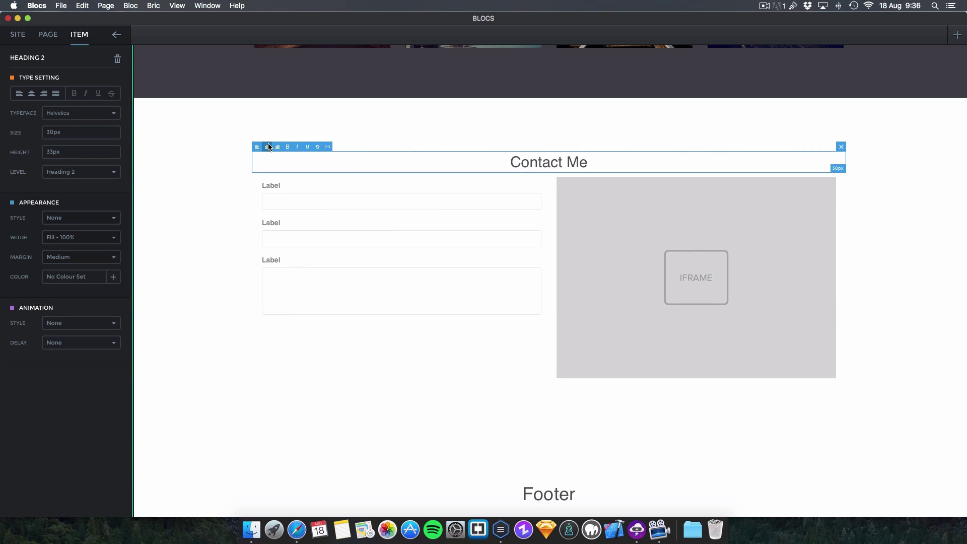
Give the Footer bloc a dark #47454B background and Small - 20px padding.
{"action": "left_click", "coordinate": [184, 191]}
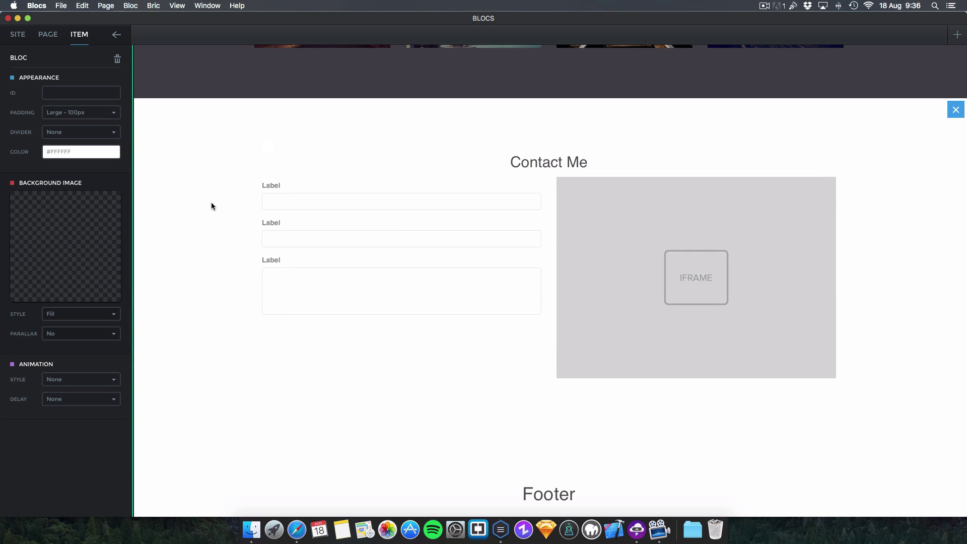
{"action": "scroll", "coordinate": [210, 201], "scroll_direction": "down", "scroll_amount": 5}
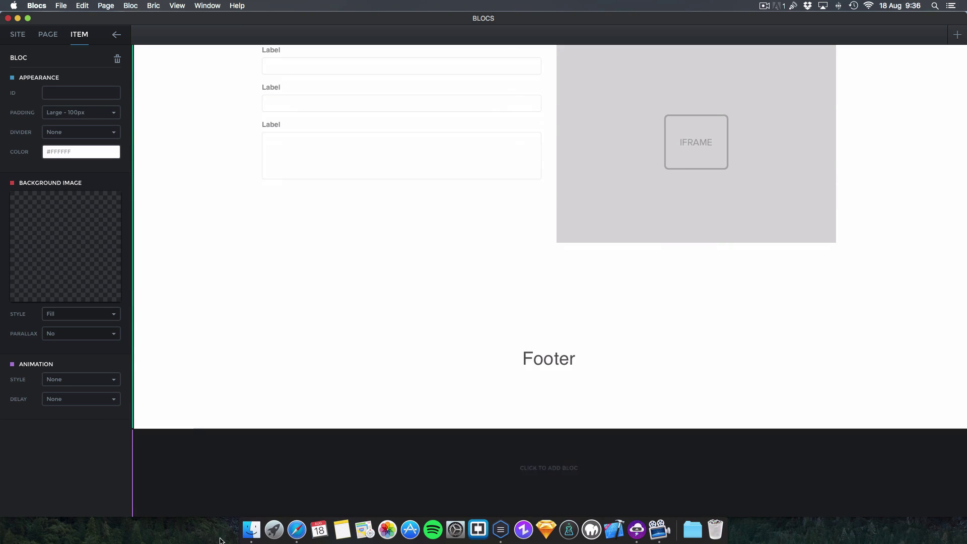
{"action": "left_click", "coordinate": [100, 154]}
{"action": "left_click", "coordinate": [161, 325]}
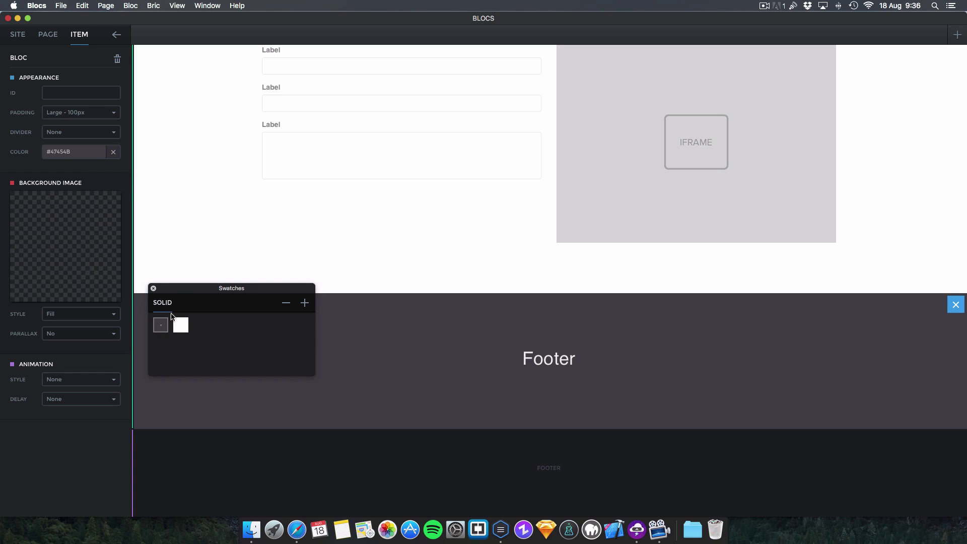
{"action": "left_click", "coordinate": [154, 289]}
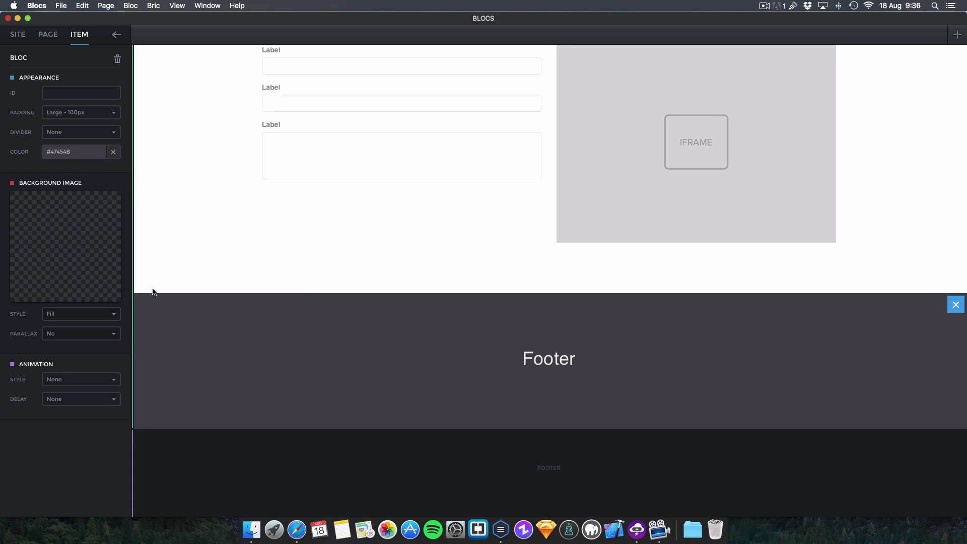
{"action": "left_click", "coordinate": [86, 113]}
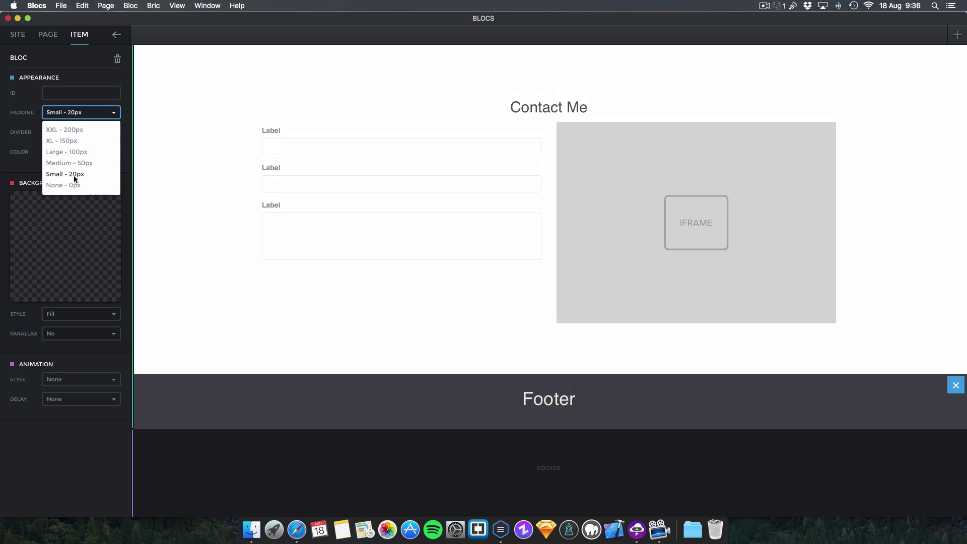
{"action": "left_click", "coordinate": [74, 174]}
{"action": "scroll", "coordinate": [267, 185], "scroll_direction": "up", "scroll_amount": 5}
{"action": "scroll", "coordinate": [253, 205], "scroll_direction": "down", "scroll_amount": 4}
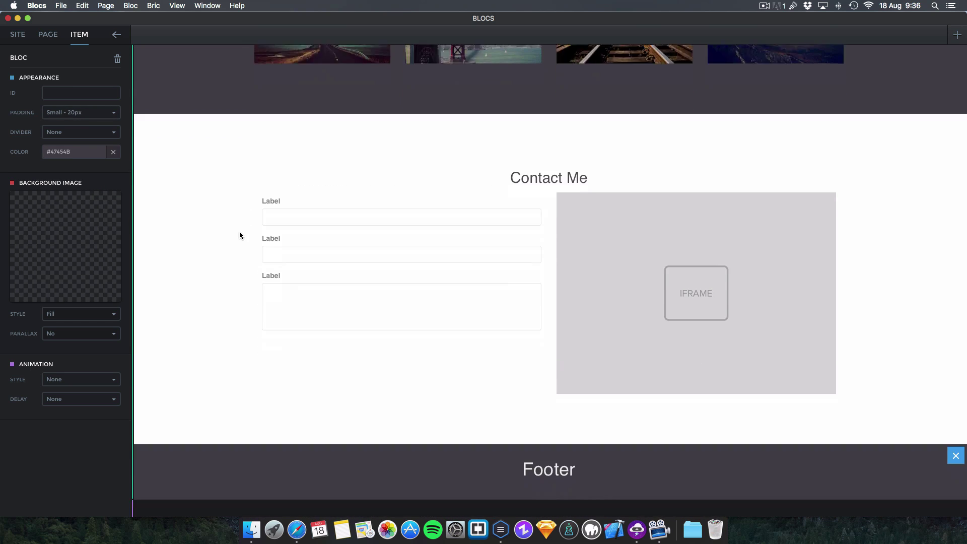
Delete the placeholder label, input and message text area beside the iframe.
{"action": "left_click", "coordinate": [389, 245]}
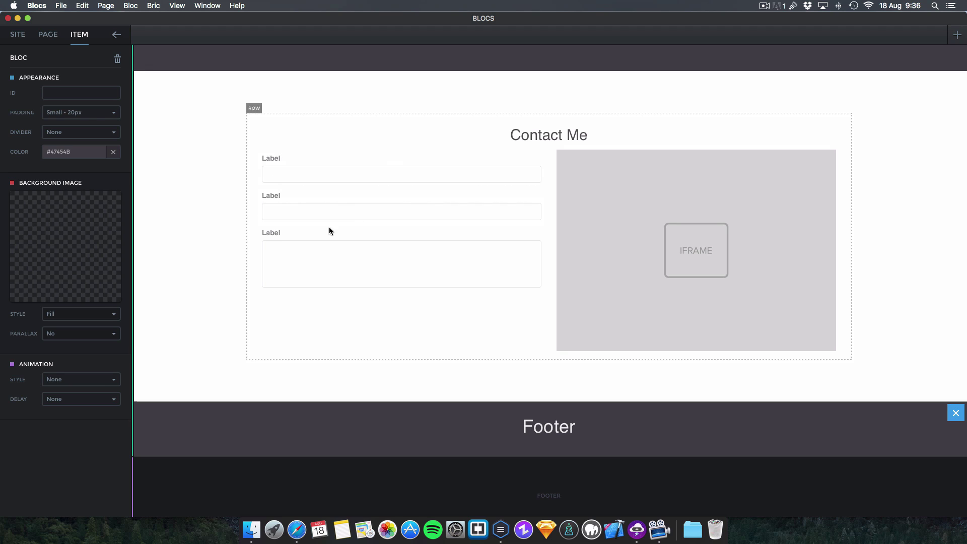
{"action": "left_click", "coordinate": [354, 255]}
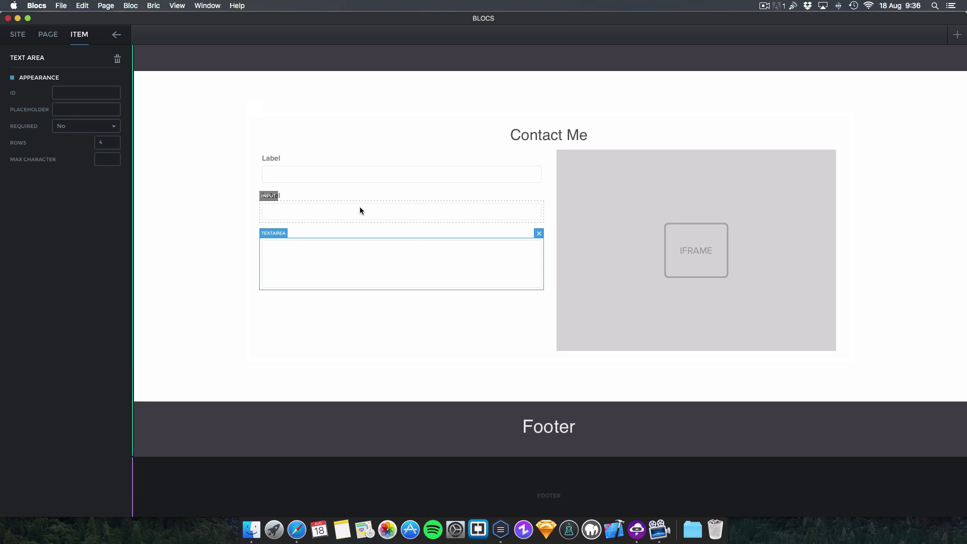
{"action": "left_click_drag", "start_coordinate": [328, 219], "coordinate": [248, 159]}
{"action": "left_click", "coordinate": [539, 233]}
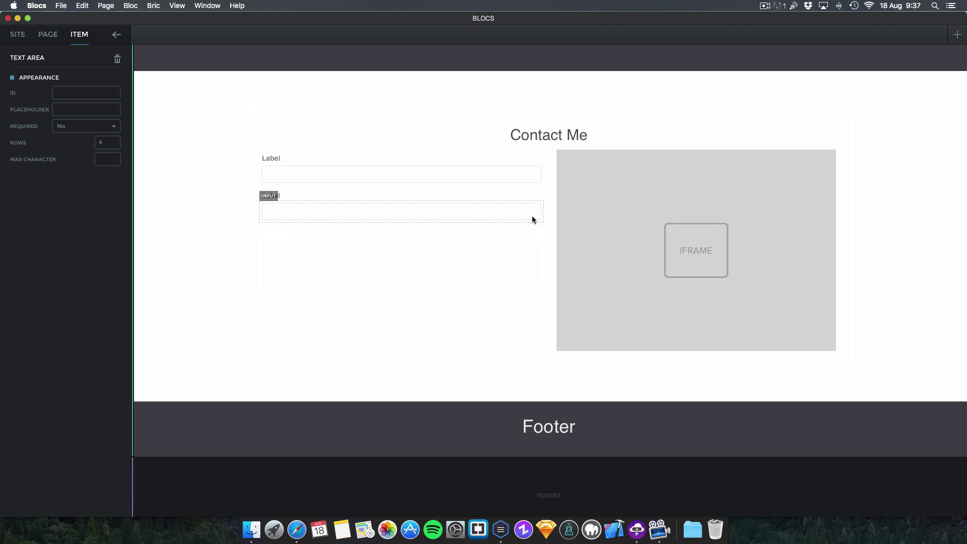
{"action": "left_click", "coordinate": [534, 210]}
{"action": "left_click", "coordinate": [538, 197]}
{"action": "left_click", "coordinate": [541, 159]}
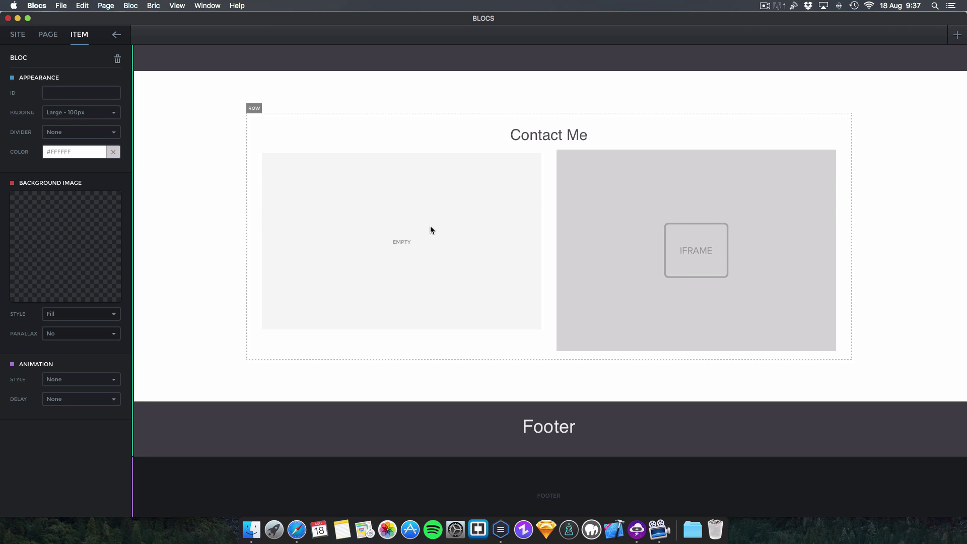
Insert a ready-made contact form bric into the empty column.
{"action": "left_click_drag", "start_coordinate": [436, 229], "coordinate": [482, 497]}
{"action": "left_click", "coordinate": [519, 503]}
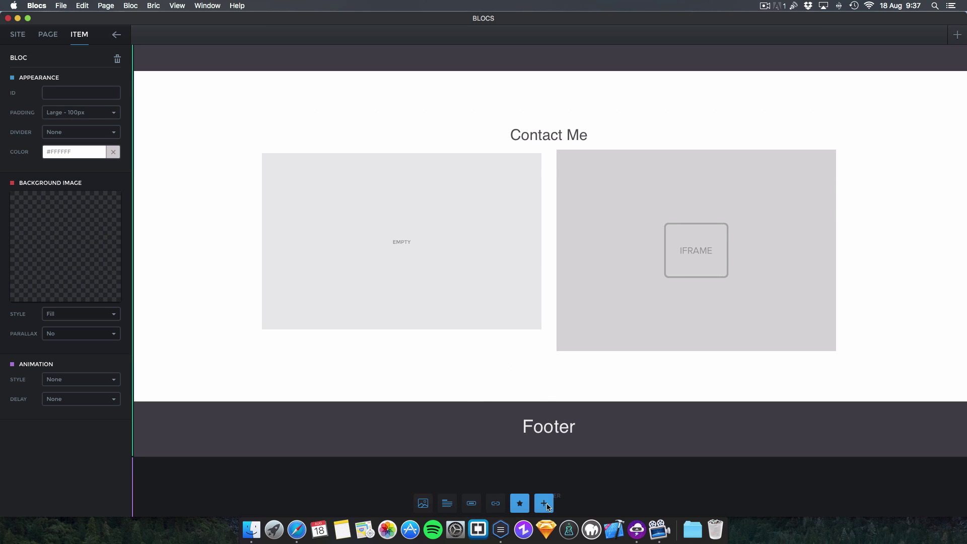
{"action": "left_click", "coordinate": [490, 358]}
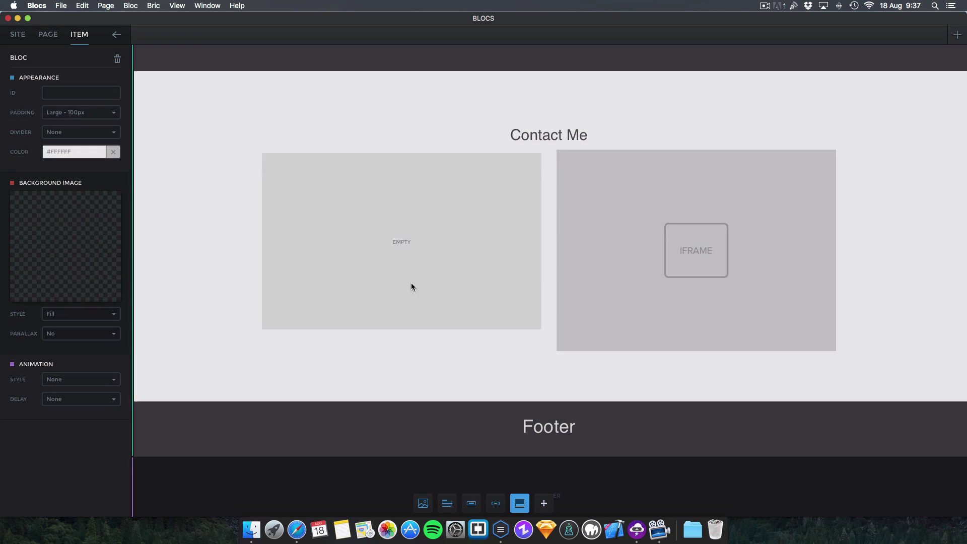
{"action": "left_click", "coordinate": [411, 282]}
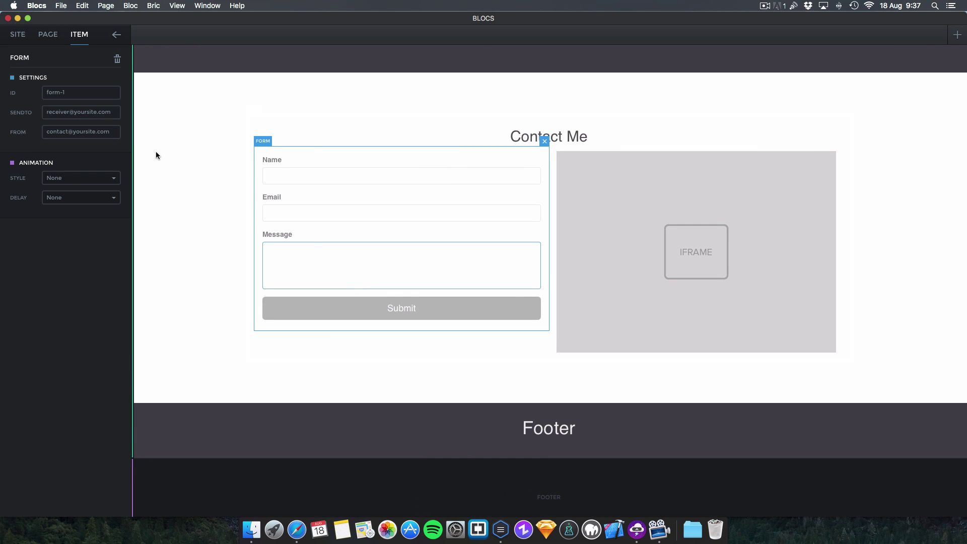
Check the iframe settings and give the Contact Me heading a Large margin.
{"action": "left_click", "coordinate": [206, 229]}
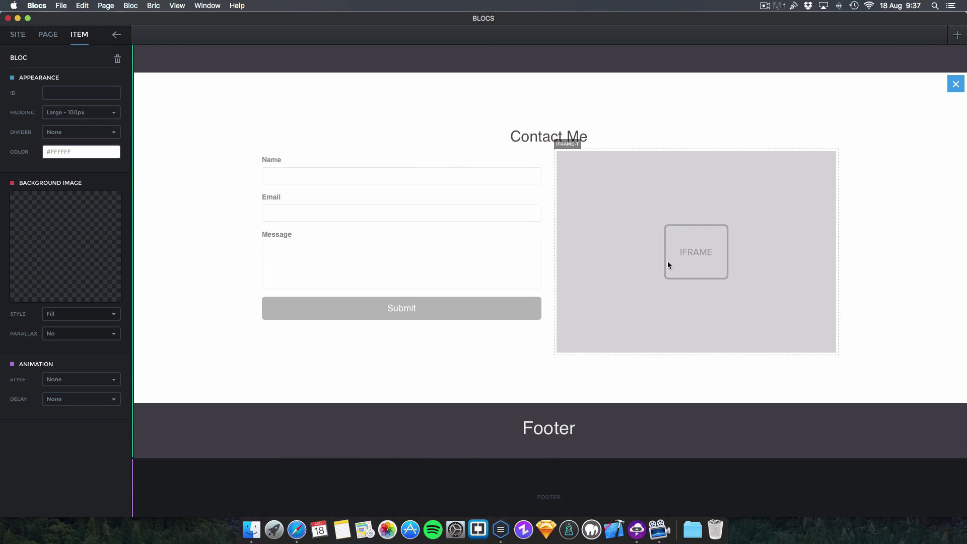
{"action": "left_click", "coordinate": [811, 250]}
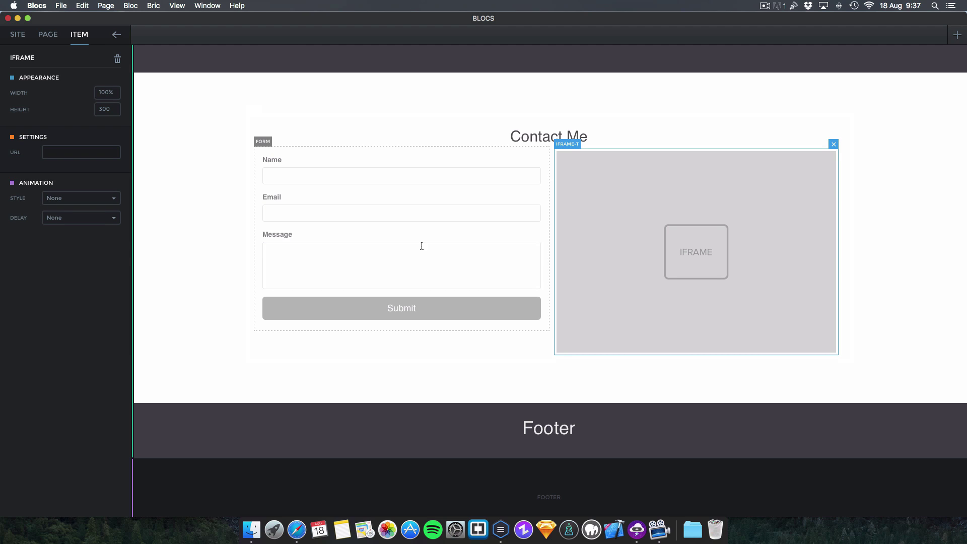
{"action": "left_click", "coordinate": [536, 138]}
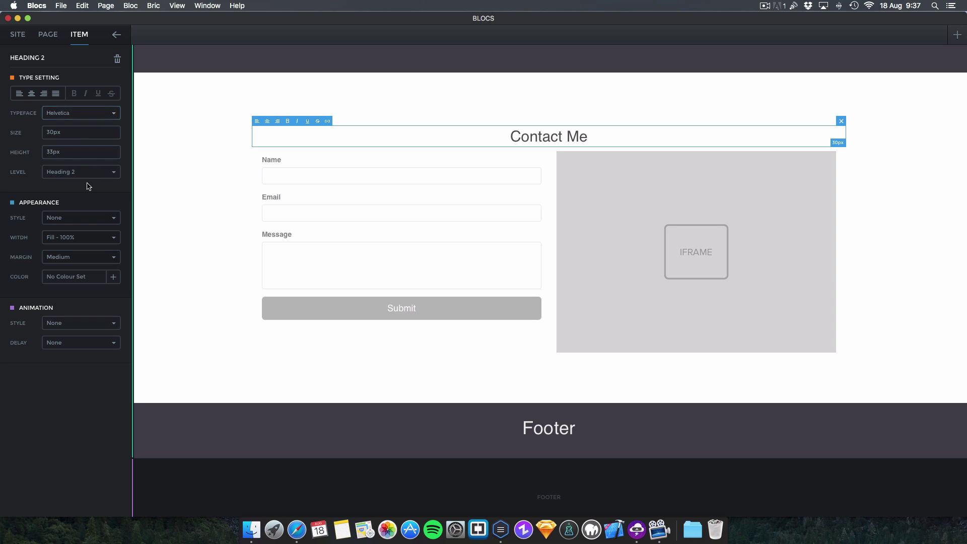
{"action": "left_click", "coordinate": [78, 258]}
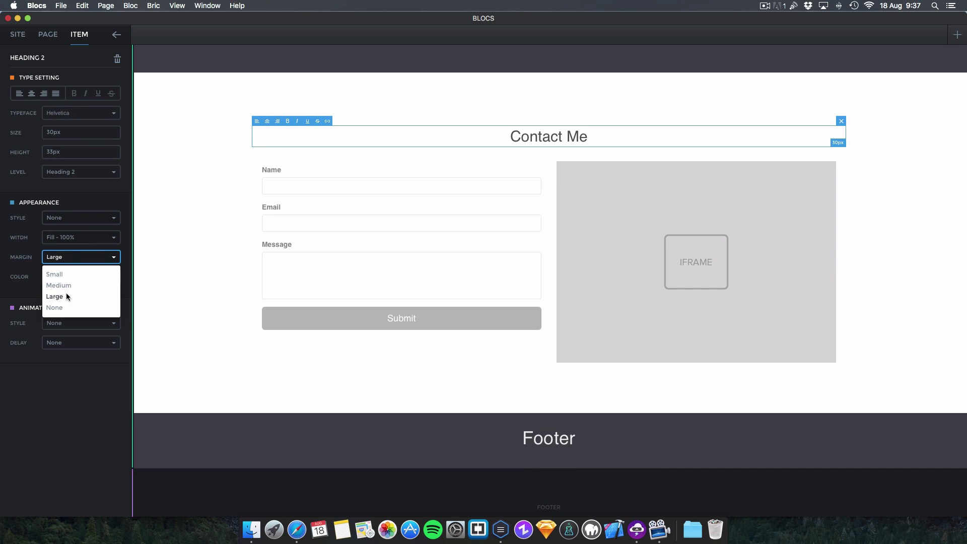
{"action": "left_click", "coordinate": [66, 296]}
{"action": "left_click", "coordinate": [234, 252]}
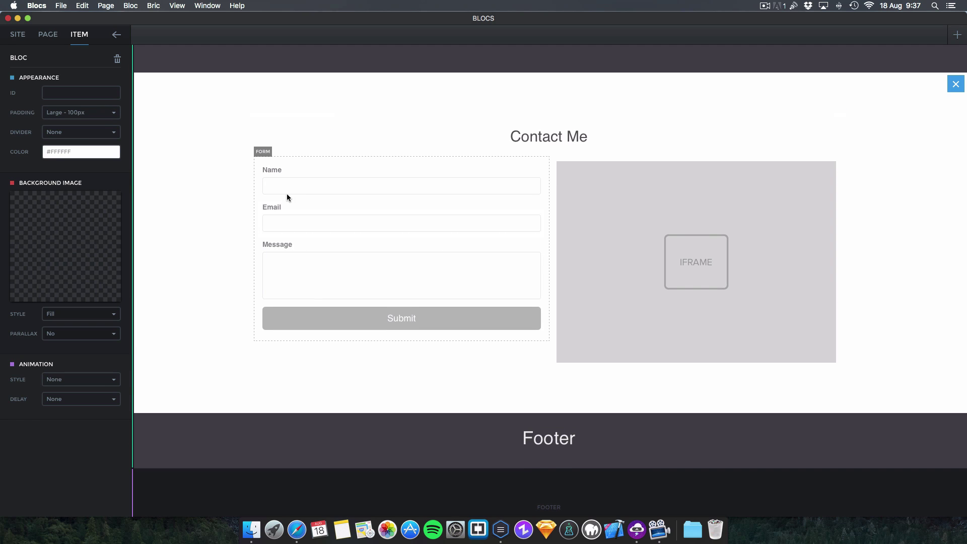
Change the My Portfolio heading size from 36px to 90px and its typeface to Ubuntu.
{"action": "scroll", "coordinate": [286, 193], "scroll_direction": "down", "scroll_amount": 2}
{"action": "scroll", "coordinate": [209, 178], "scroll_direction": "up", "scroll_amount": 15}
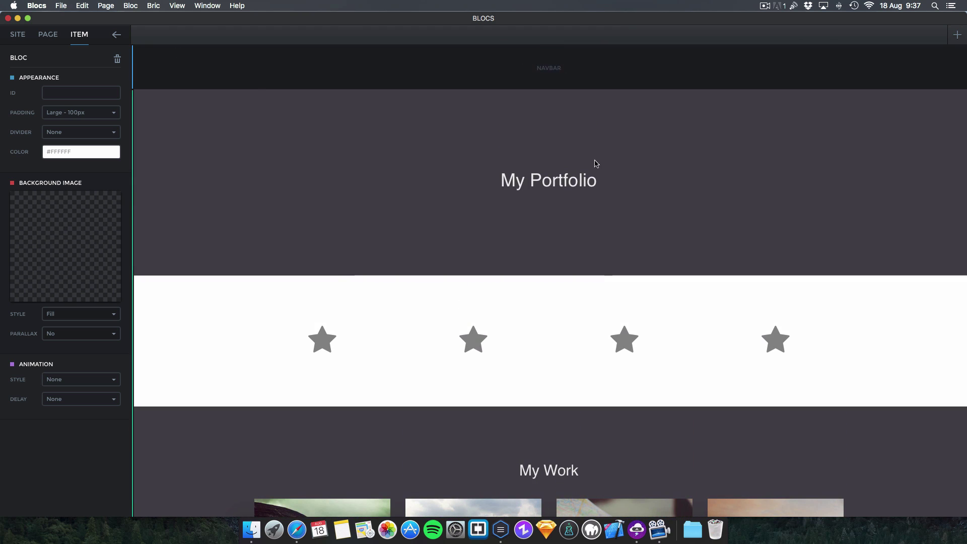
{"action": "left_click", "coordinate": [527, 182]}
{"action": "left_click", "coordinate": [53, 133]}
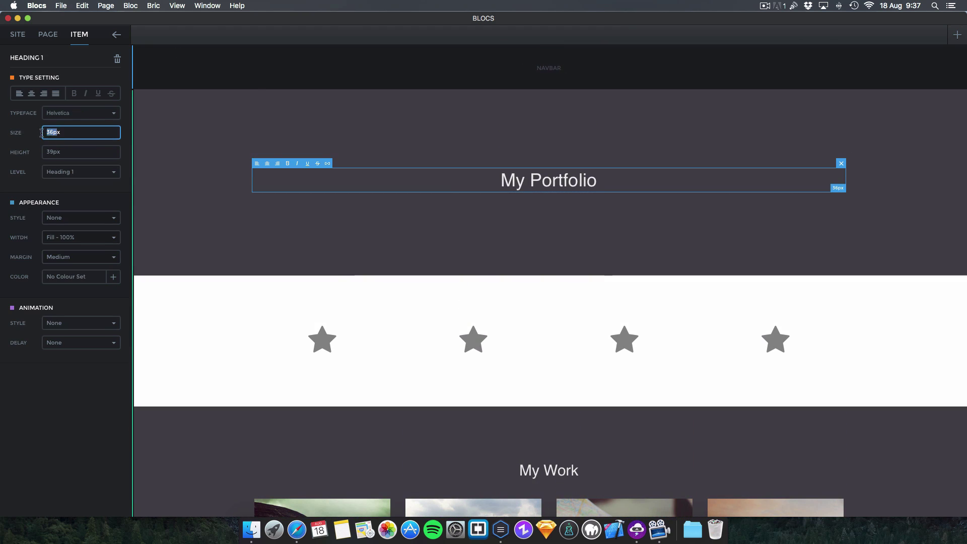
{"action": "left_click_drag", "start_coordinate": [42, 133], "coordinate": [52, 134]}
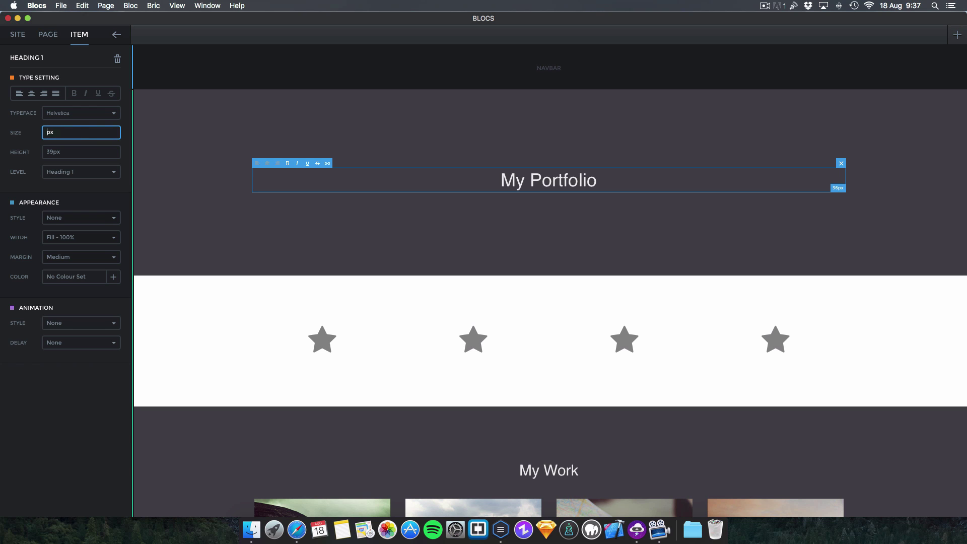
{"action": "key", "text": "Return"}
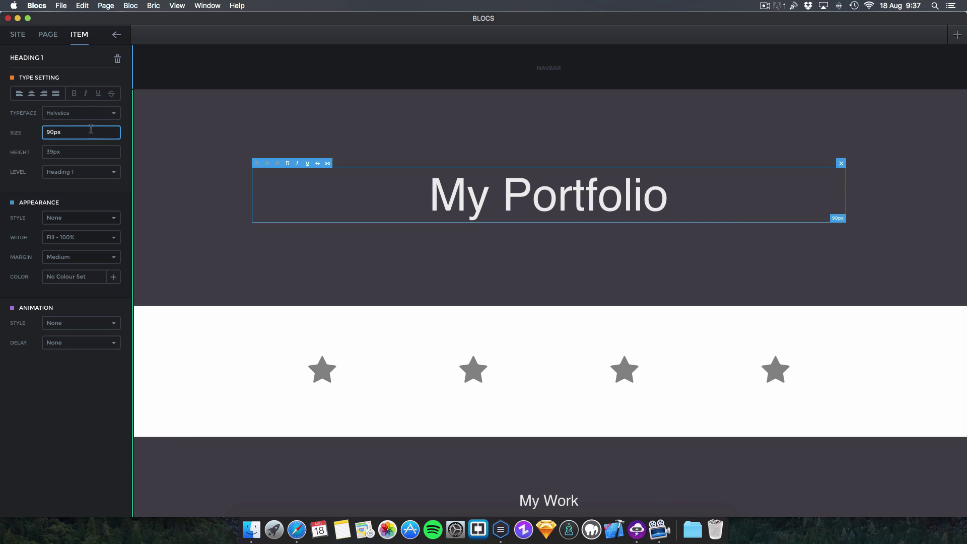
{"action": "left_click", "coordinate": [81, 113]}
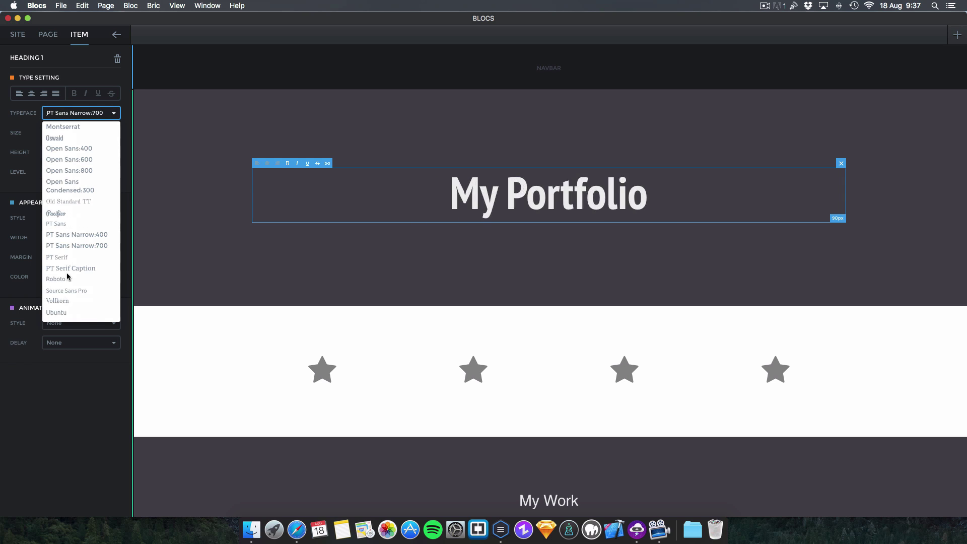
{"action": "left_click", "coordinate": [59, 313]}
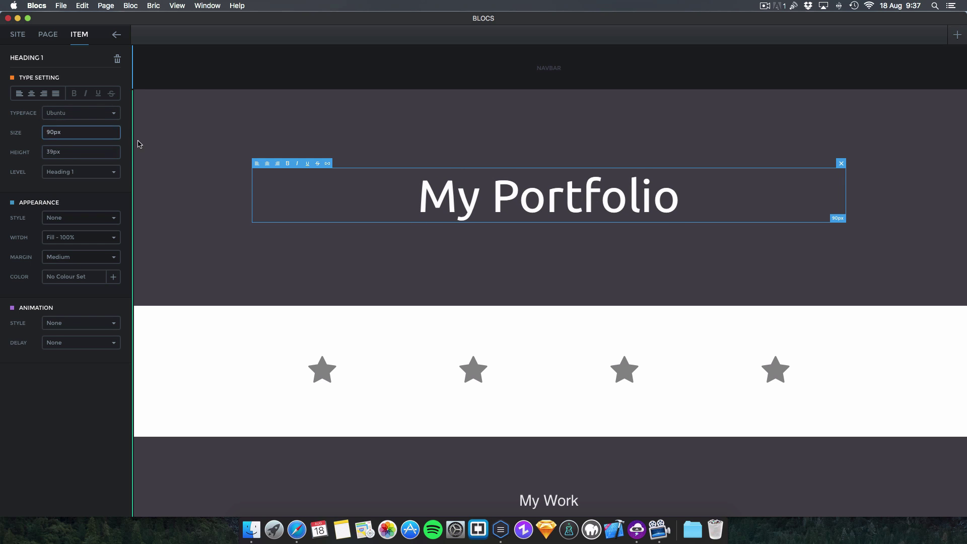
{"action": "left_click", "coordinate": [194, 190]}
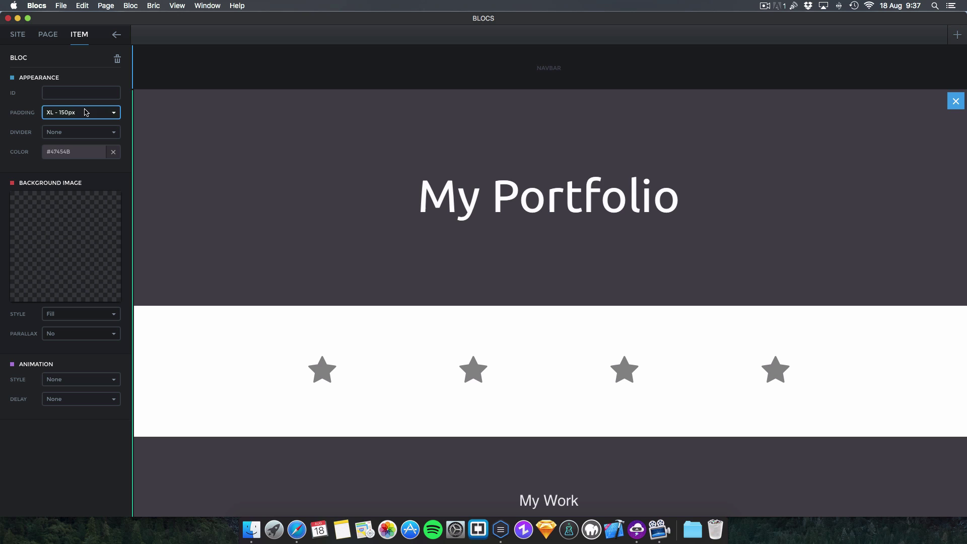
{"action": "scroll", "coordinate": [378, 219], "scroll_direction": "down", "scroll_amount": 5}
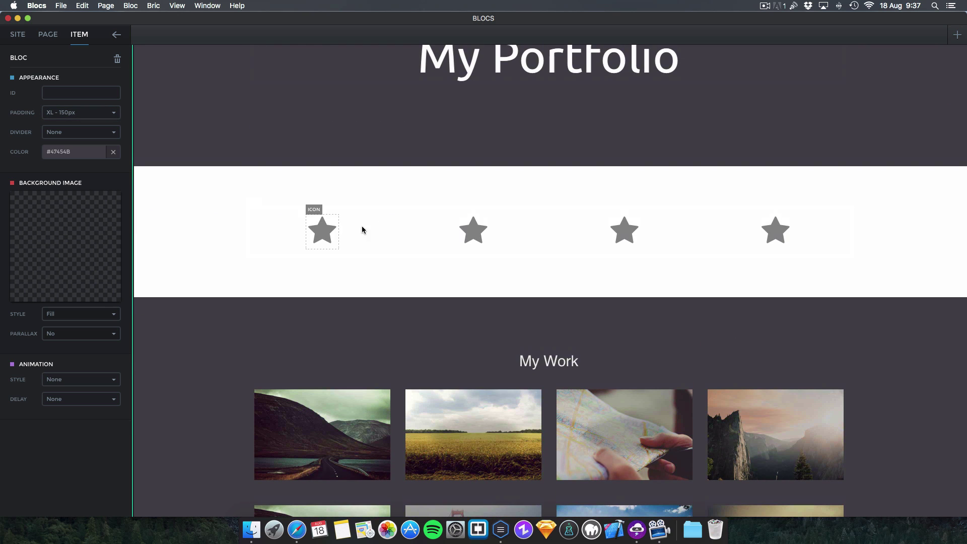
{"action": "scroll", "coordinate": [317, 91], "scroll_direction": "up", "scroll_amount": 5}
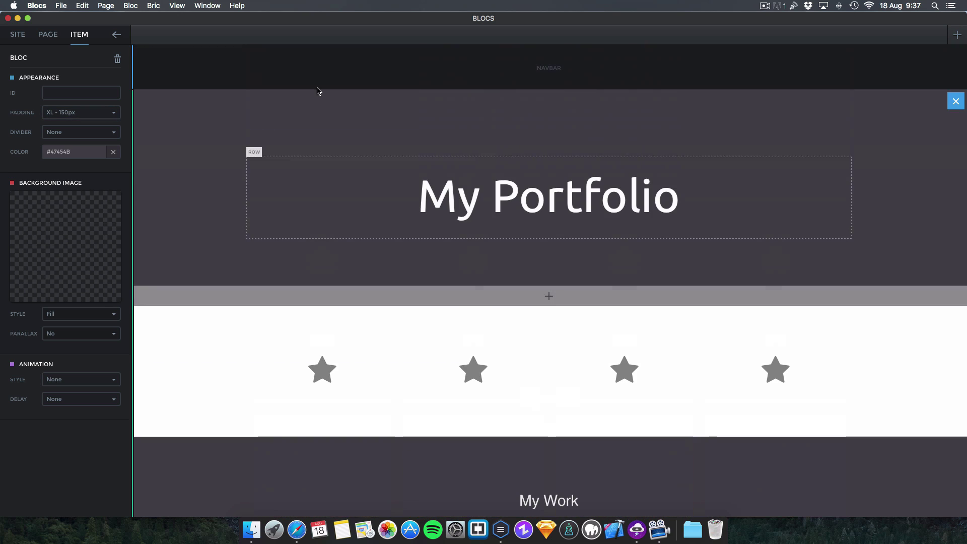
Export the project as 'test' into the customBlocSet folder, then reveal the desktop with F11.
{"action": "left_click", "coordinate": [61, 6]}
{"action": "left_click", "coordinate": [153, 123]}
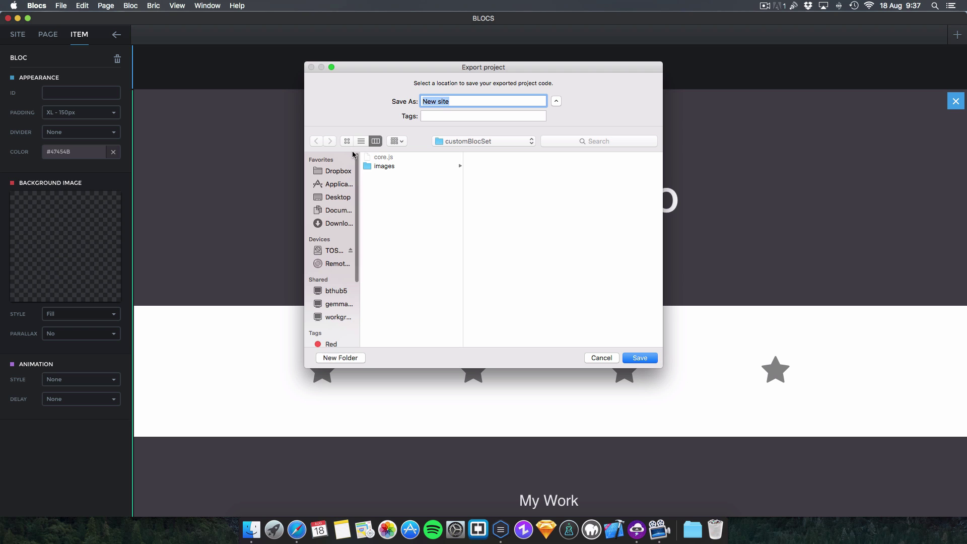
{"action": "type", "text": "test"}
{"action": "key", "text": "Return"}
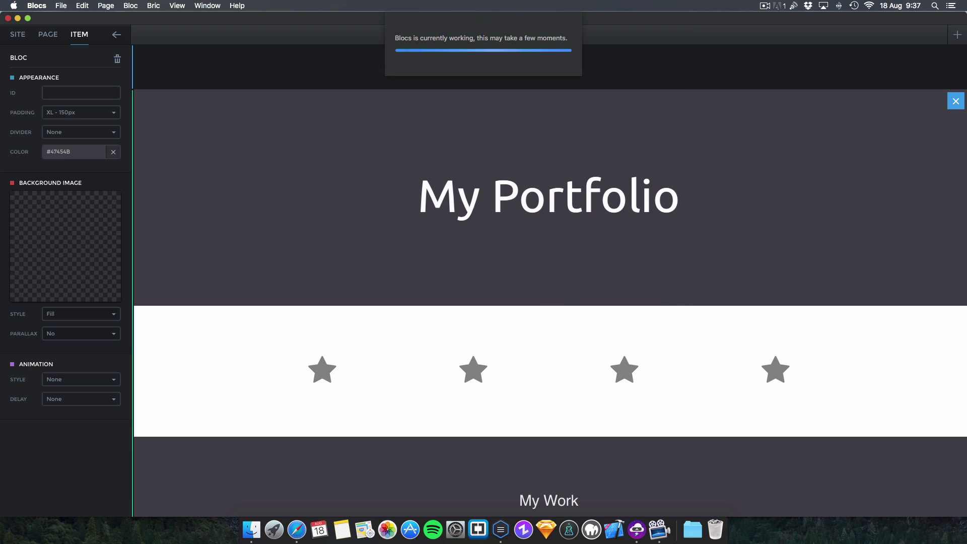
{"action": "key", "text": "F11"}
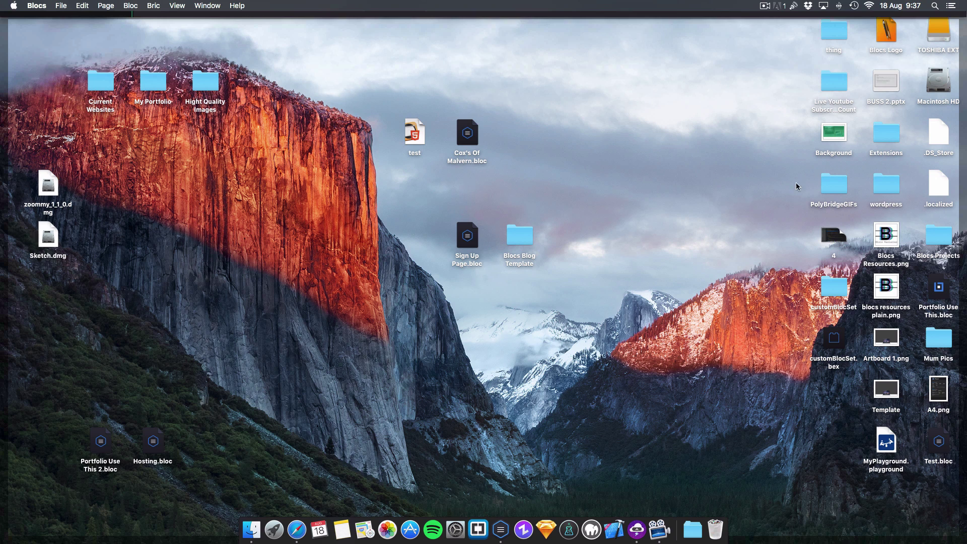
Move the exported test folder out of customBlocSet onto the Desktop, close customBlocSet, and open test.
{"action": "left_click", "coordinate": [759, 261]}
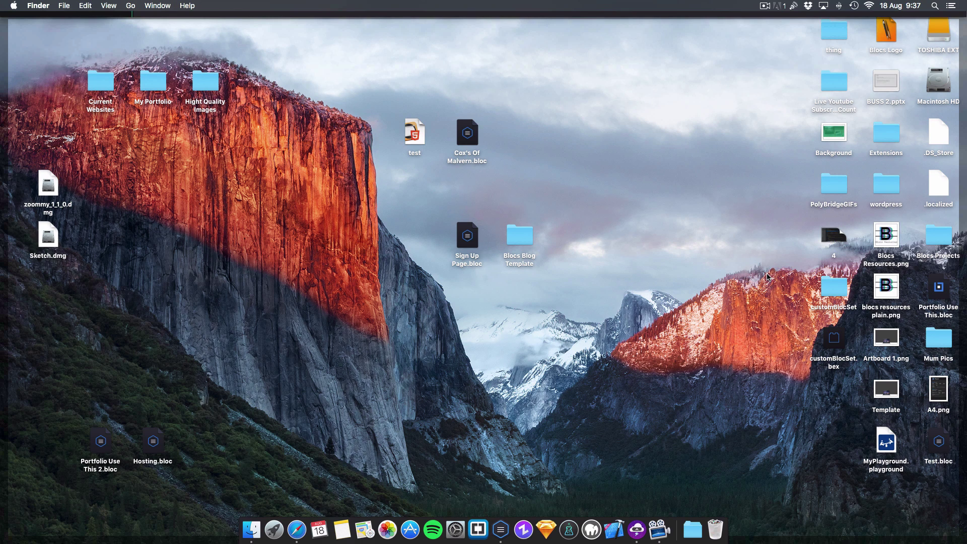
{"action": "double_click", "coordinate": [832, 285]}
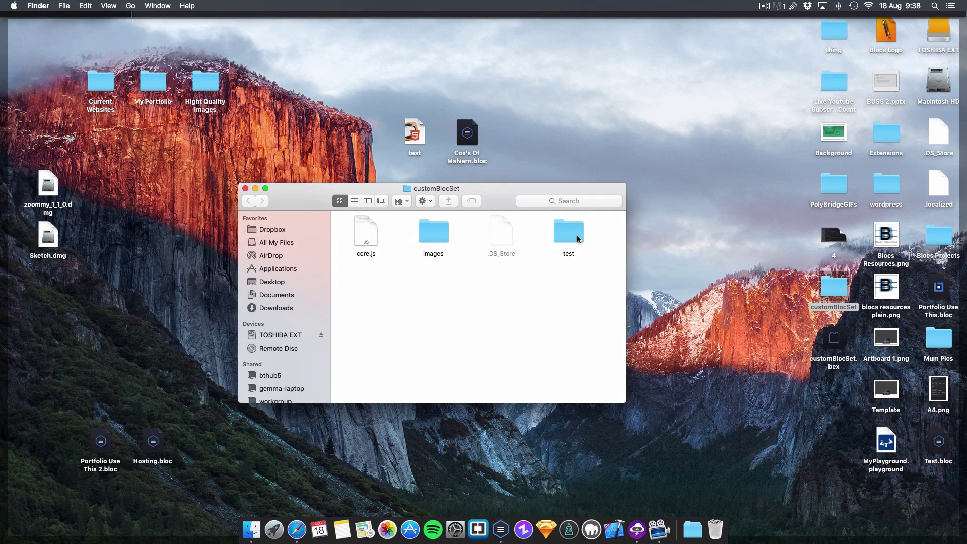
{"action": "left_click_drag", "start_coordinate": [568, 233], "coordinate": [698, 304]}
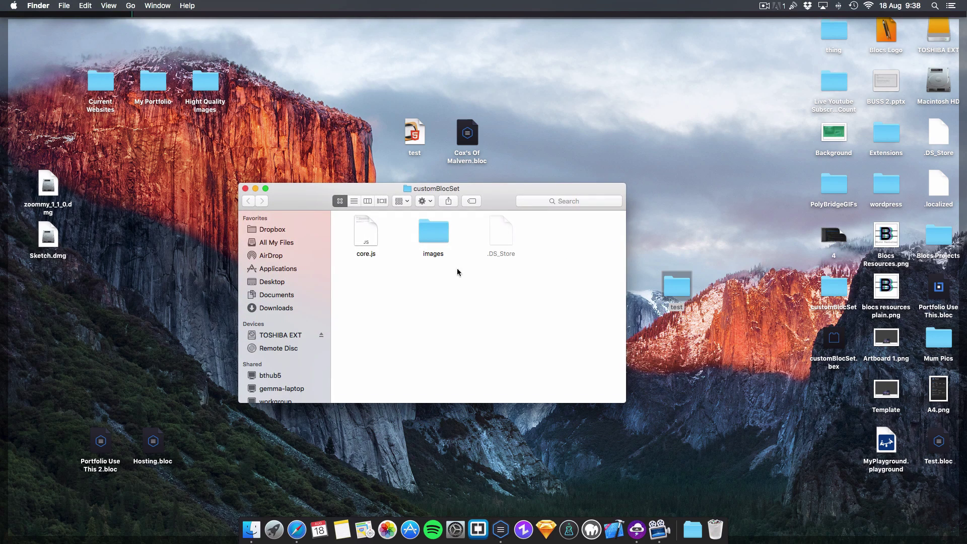
{"action": "left_click", "coordinate": [245, 188]}
{"action": "double_click", "coordinate": [670, 286]}
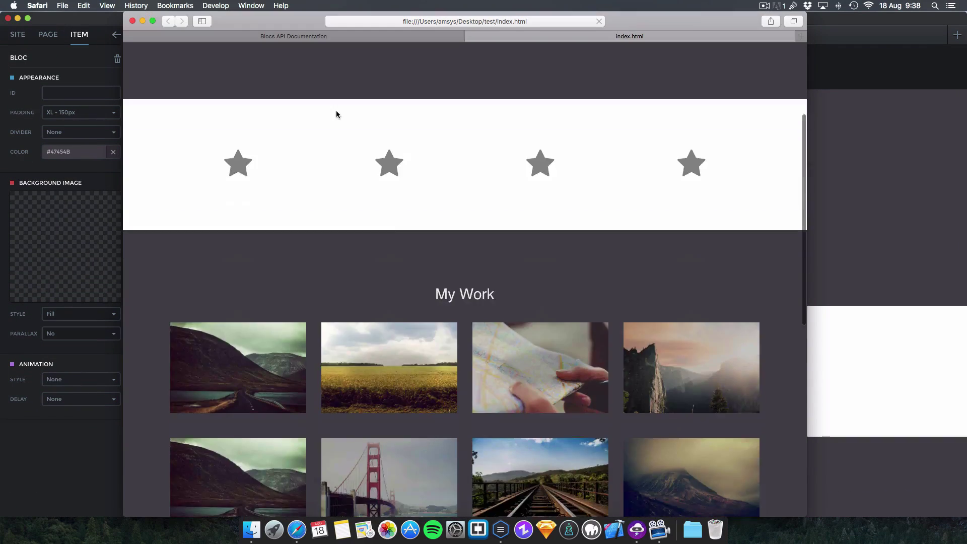
Reload the exported portfolio page in Safari.
{"action": "scroll", "coordinate": [338, 114], "scroll_direction": "up", "scroll_amount": 4}
{"action": "left_click", "coordinate": [599, 22]}
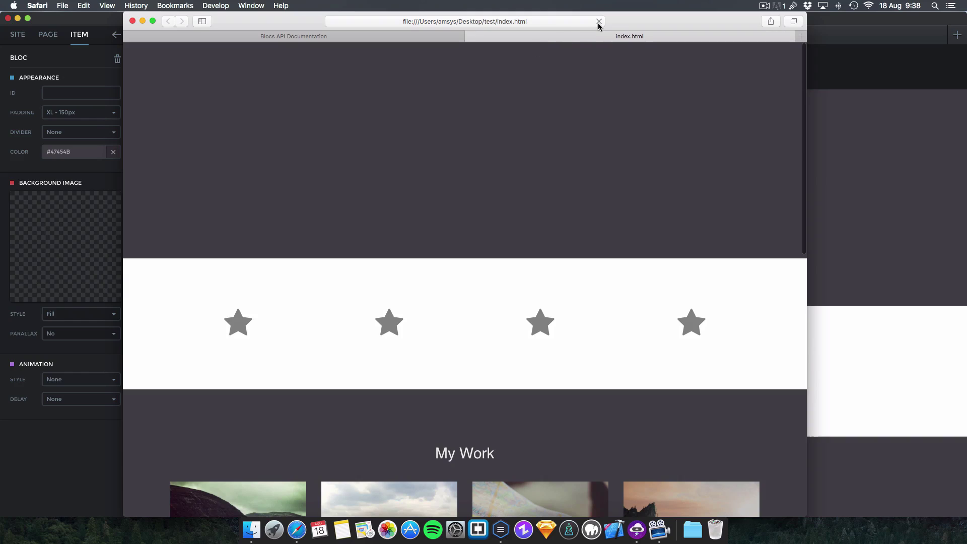
{"action": "left_click", "coordinate": [599, 21]}
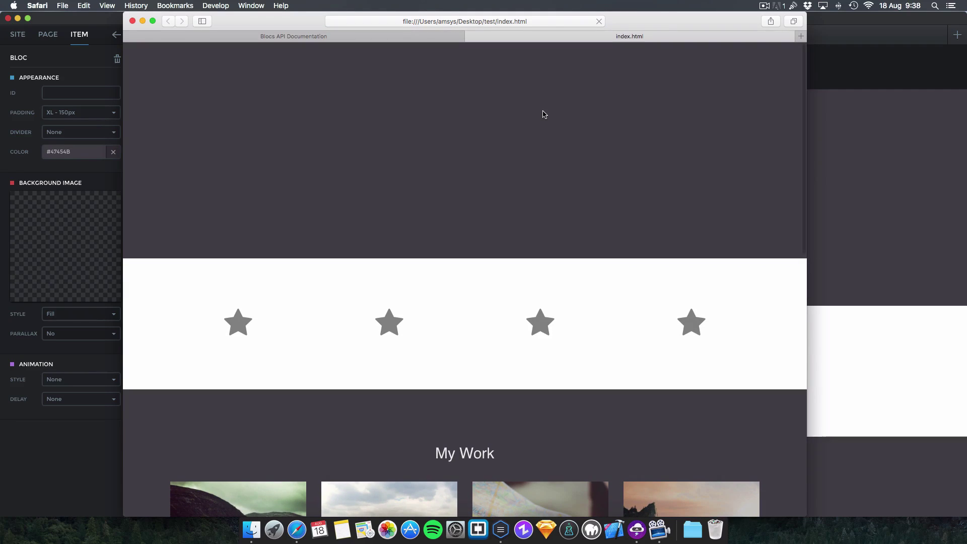
{"action": "left_click", "coordinate": [869, 6]}
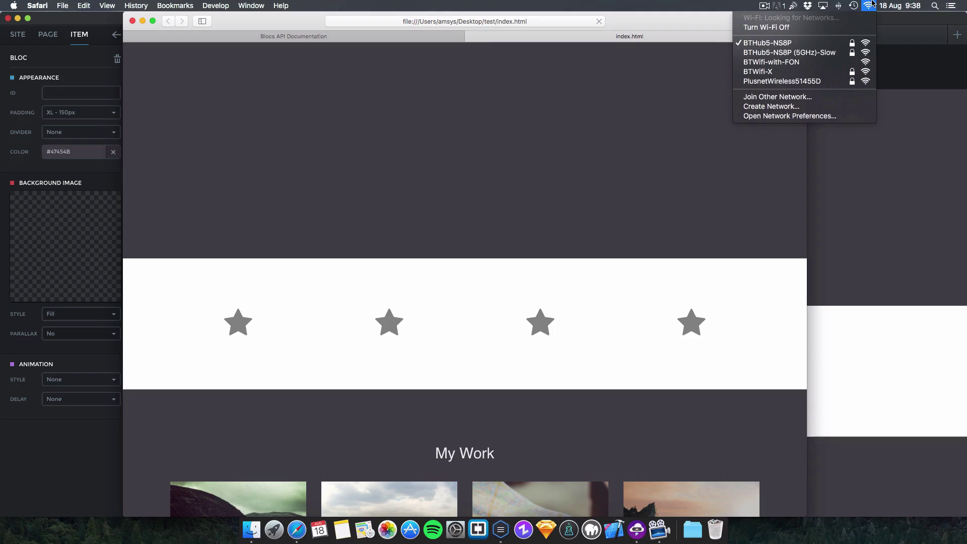
Scroll through the stars, My Work gallery, Contact Me form and Footer to check them.
{"action": "scroll", "coordinate": [602, 119], "scroll_direction": "up", "scroll_amount": 1}
{"action": "scroll", "coordinate": [602, 120], "scroll_direction": "down", "scroll_amount": 10}
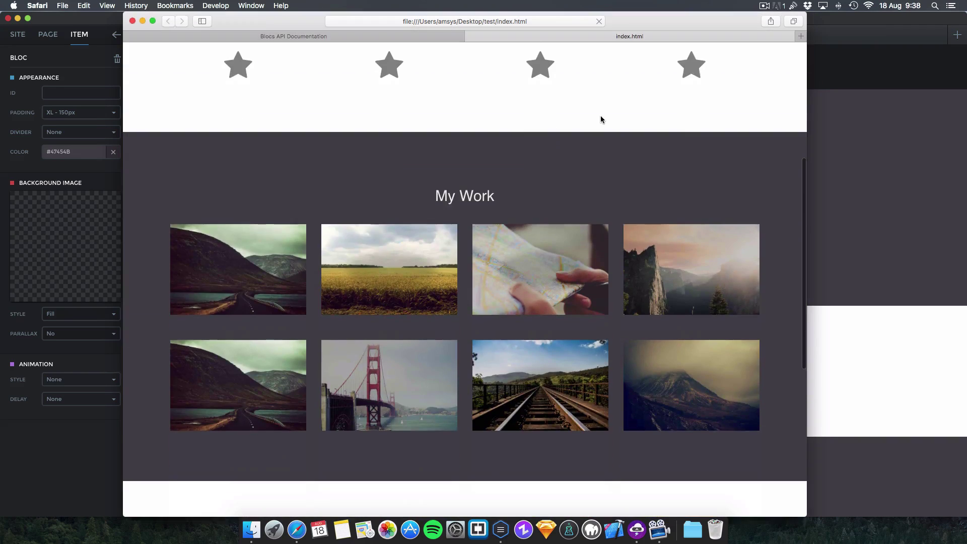
{"action": "scroll", "coordinate": [602, 120], "scroll_direction": "down", "scroll_amount": 3}
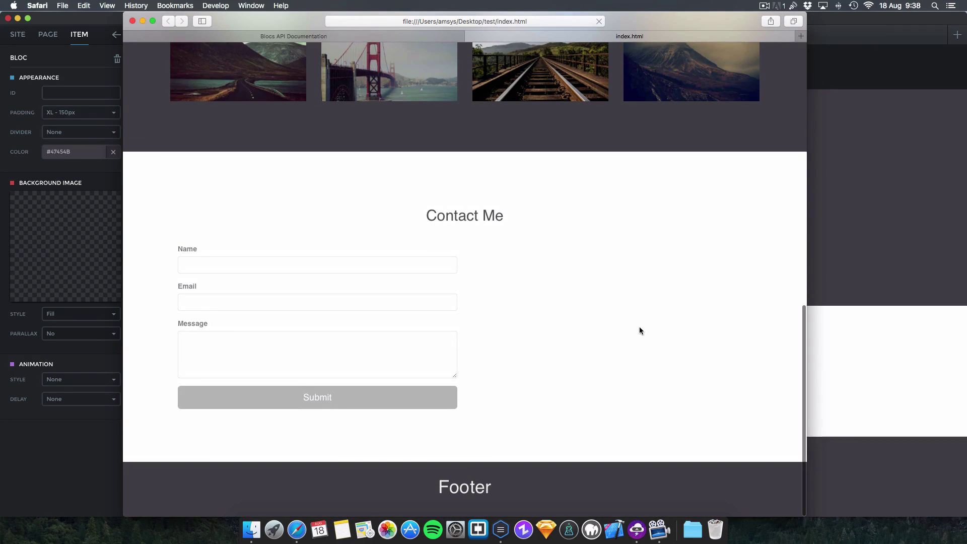
{"action": "scroll", "coordinate": [563, 255], "scroll_direction": "up", "scroll_amount": 10}
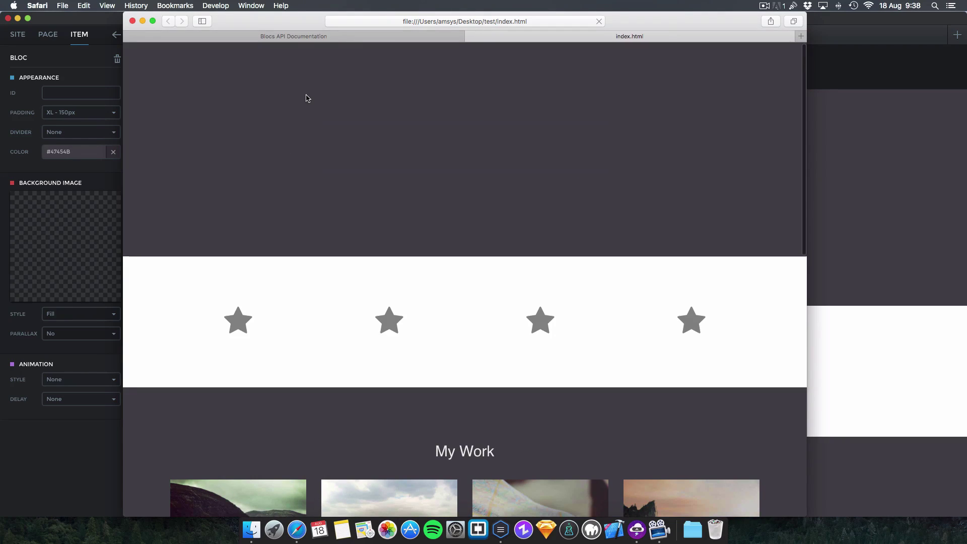
{"action": "scroll", "coordinate": [305, 96], "scroll_direction": "down", "scroll_amount": 10}
{"action": "scroll", "coordinate": [306, 97], "scroll_direction": "down", "scroll_amount": 2}
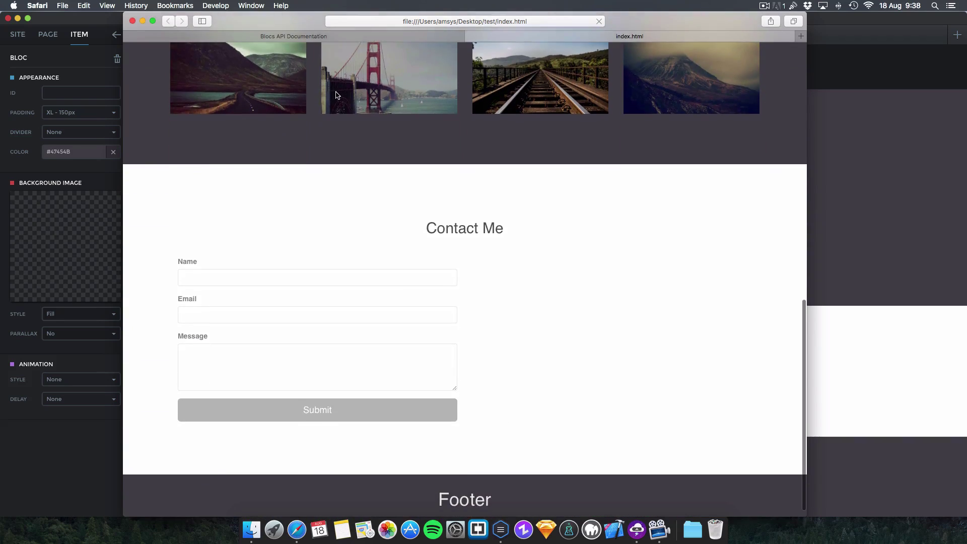
{"action": "scroll", "coordinate": [337, 92], "scroll_direction": "up", "scroll_amount": 12}
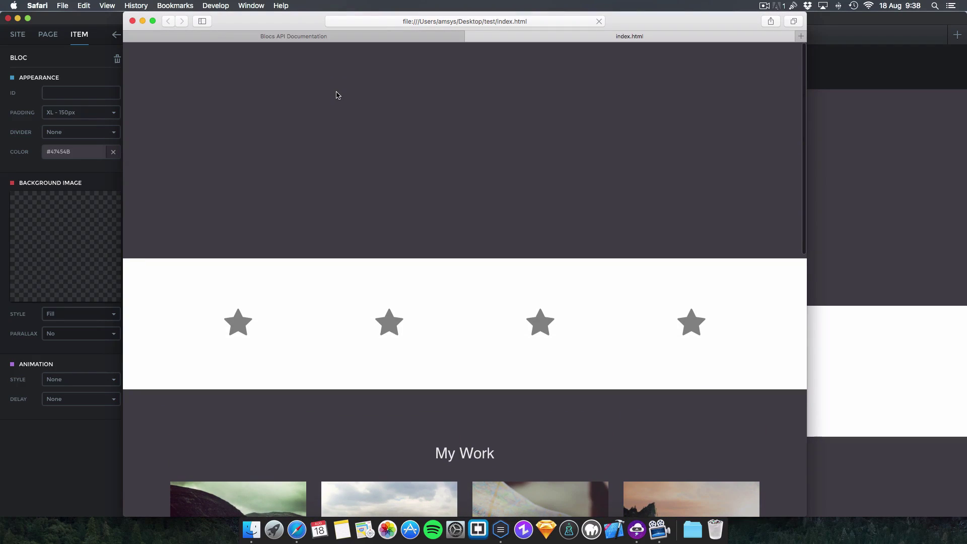
{"action": "scroll", "coordinate": [337, 95], "scroll_direction": "down", "scroll_amount": 10}
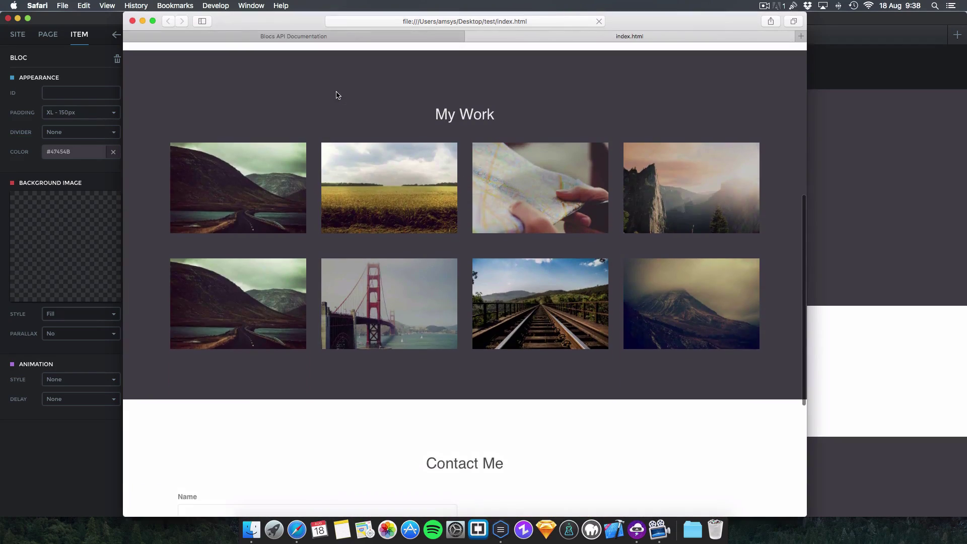
{"action": "scroll", "coordinate": [337, 95], "scroll_direction": "up", "scroll_amount": 10}
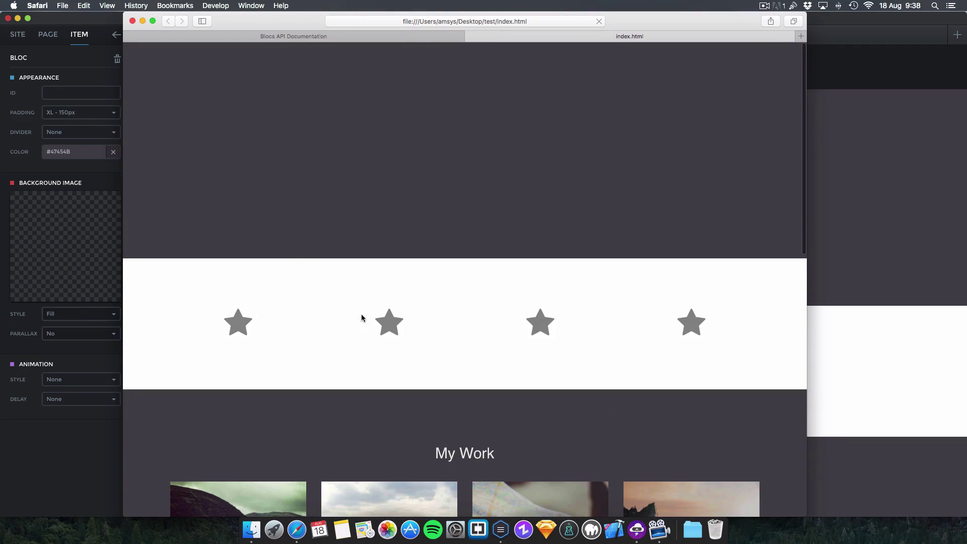
{"action": "scroll", "coordinate": [483, 210], "scroll_direction": "down", "scroll_amount": 6}
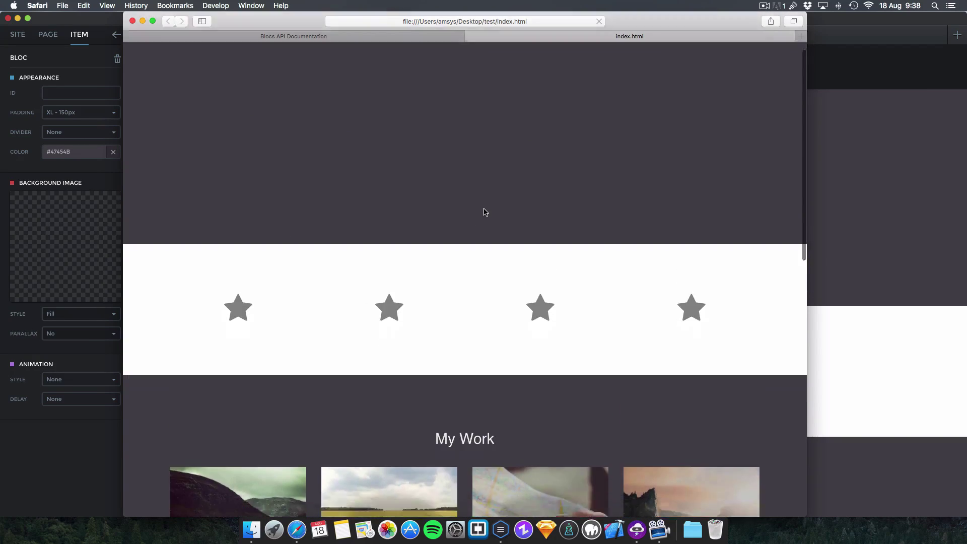
{"action": "scroll", "coordinate": [484, 212], "scroll_direction": "down", "scroll_amount": 5}
{"action": "scroll", "coordinate": [484, 211], "scroll_direction": "up", "scroll_amount": 10}
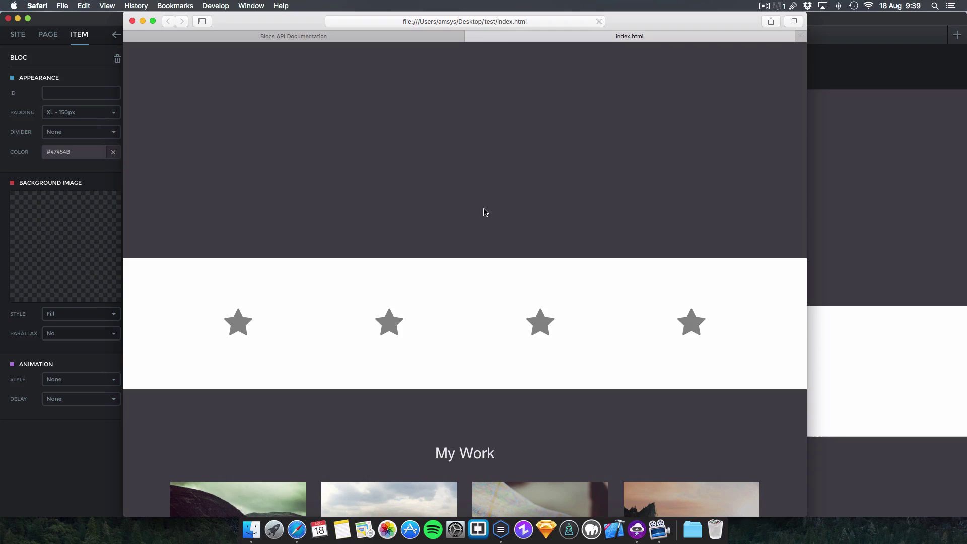
{"action": "key", "text": "F11"}
Switch to the Blocs API Documentation tab and scroll to the HTML shortcodes link.
{"action": "left_click", "coordinate": [359, 36]}
{"action": "scroll", "coordinate": [530, 198], "scroll_direction": "down", "scroll_amount": 5}
{"action": "scroll", "coordinate": [530, 198], "scroll_direction": "up", "scroll_amount": 5}
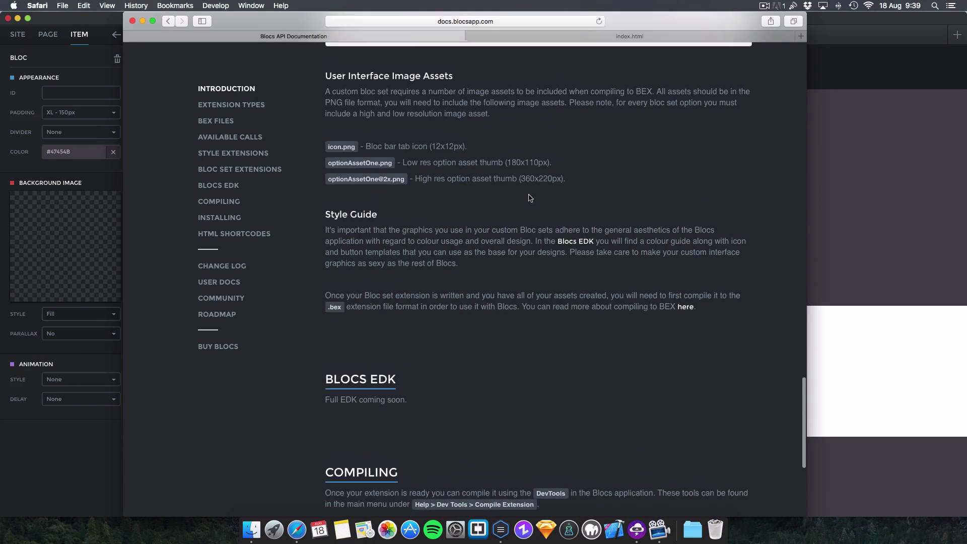
{"action": "scroll", "coordinate": [530, 198], "scroll_direction": "up", "scroll_amount": 1}
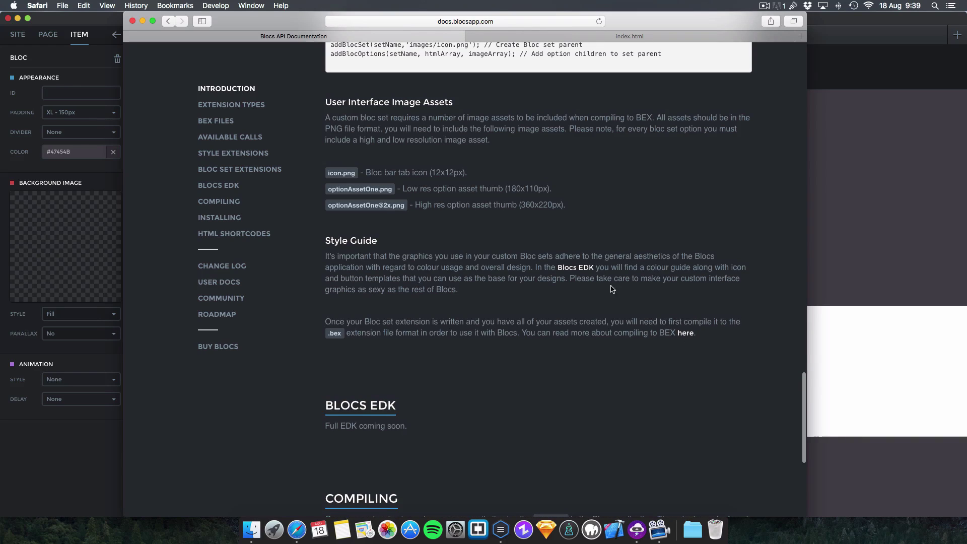
{"action": "scroll", "coordinate": [595, 250], "scroll_direction": "up", "scroll_amount": 10}
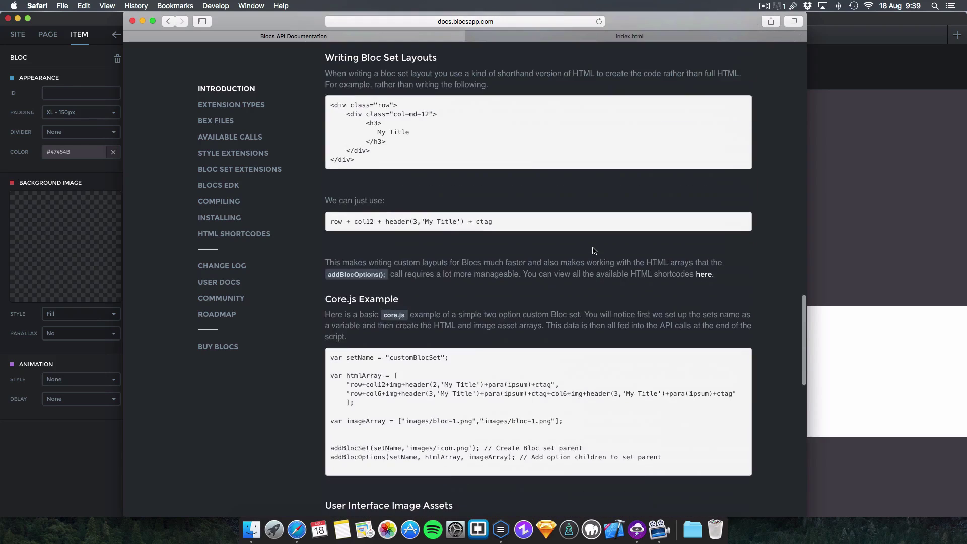
Browse the full list of HTML shortcodes.
{"action": "left_click", "coordinate": [700, 275]}
{"action": "scroll", "coordinate": [539, 223], "scroll_direction": "down", "scroll_amount": 5}
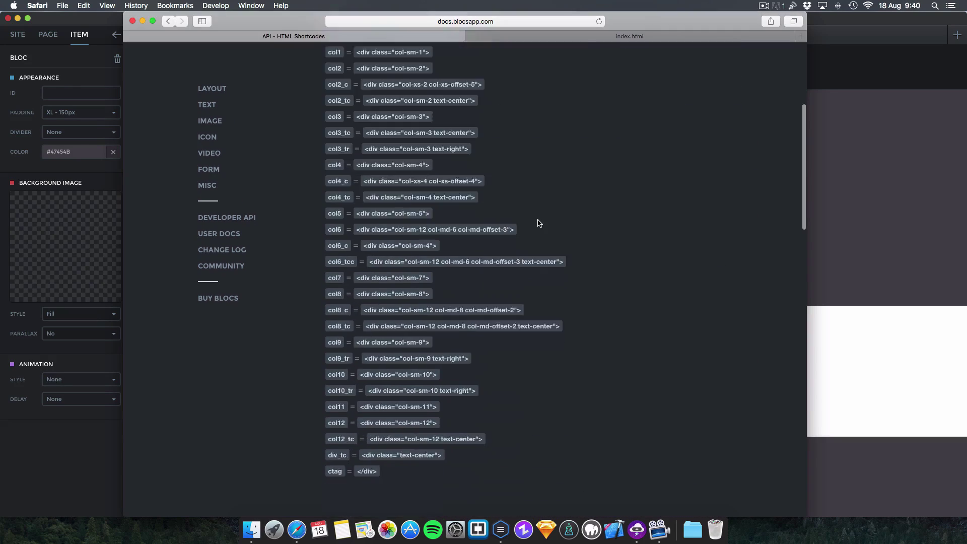
{"action": "scroll", "coordinate": [539, 223], "scroll_direction": "down", "scroll_amount": 15}
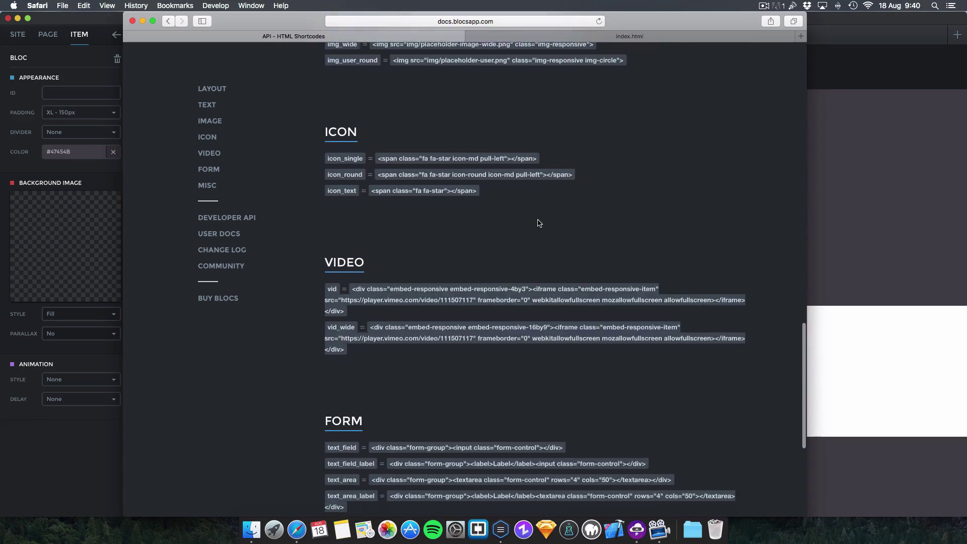
{"action": "scroll", "coordinate": [539, 223], "scroll_direction": "down", "scroll_amount": 8}
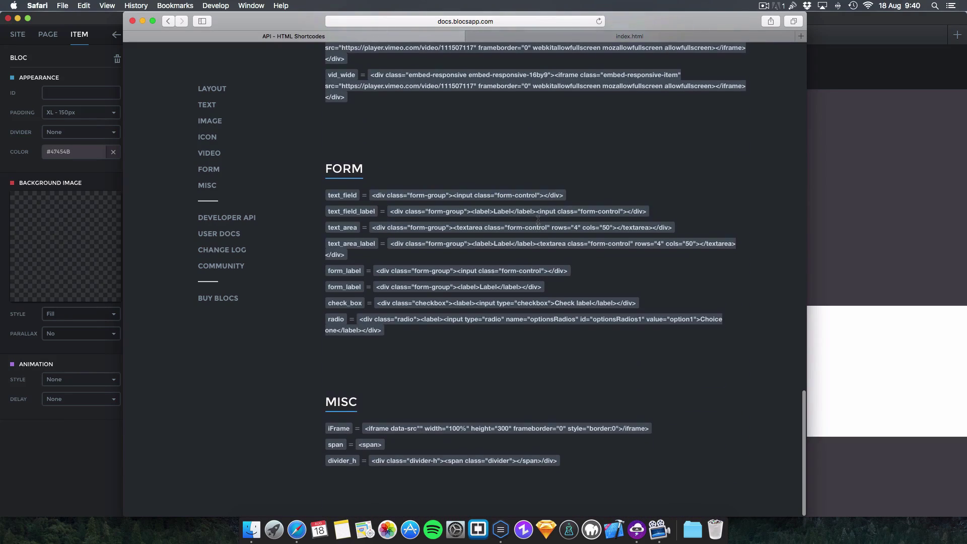
{"action": "scroll", "coordinate": [538, 220], "scroll_direction": "up", "scroll_amount": 20}
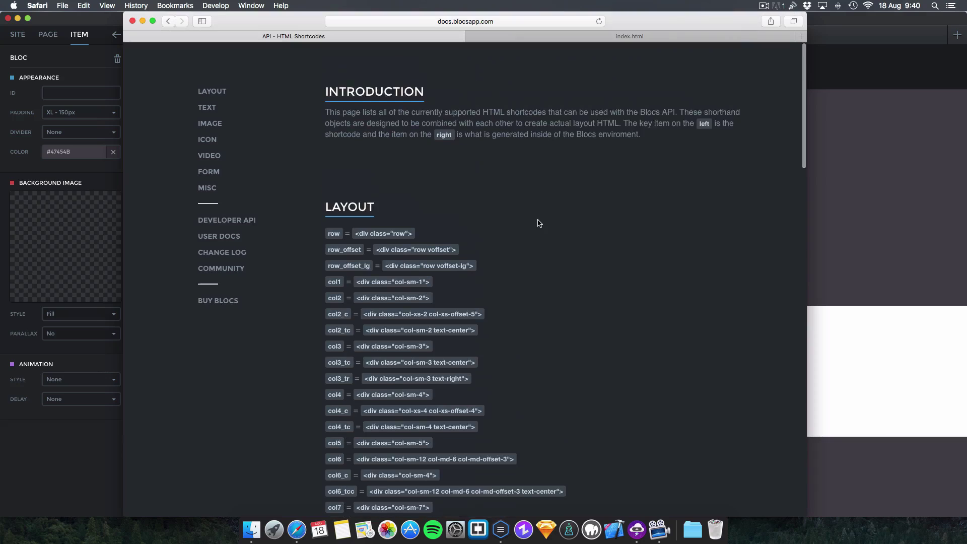
Return to the API documentation and scroll to the Core.js Example section.
{"action": "left_click", "coordinate": [163, 20]}
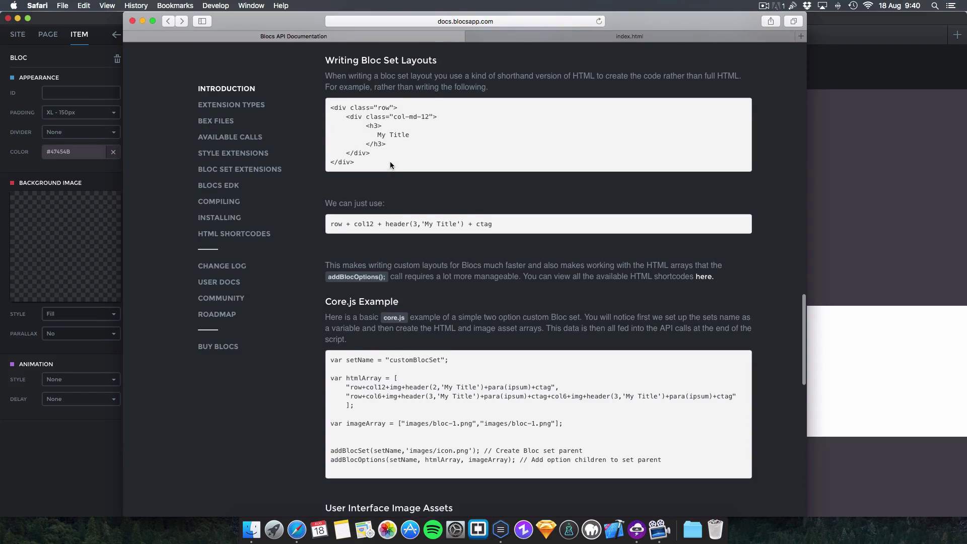
{"action": "scroll", "coordinate": [390, 161], "scroll_direction": "up", "scroll_amount": 3}
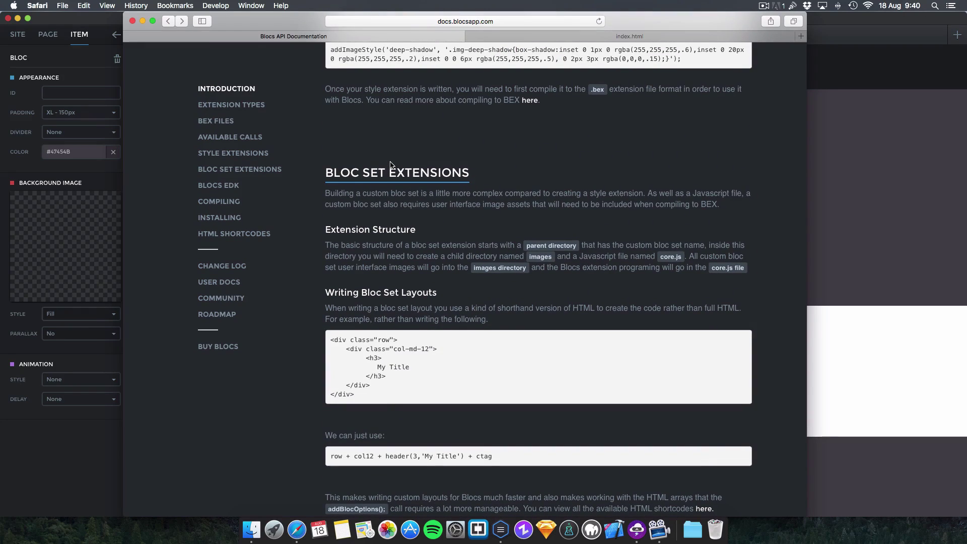
{"action": "scroll", "coordinate": [392, 165], "scroll_direction": "up", "scroll_amount": 2}
{"action": "scroll", "coordinate": [391, 165], "scroll_direction": "down", "scroll_amount": 10}
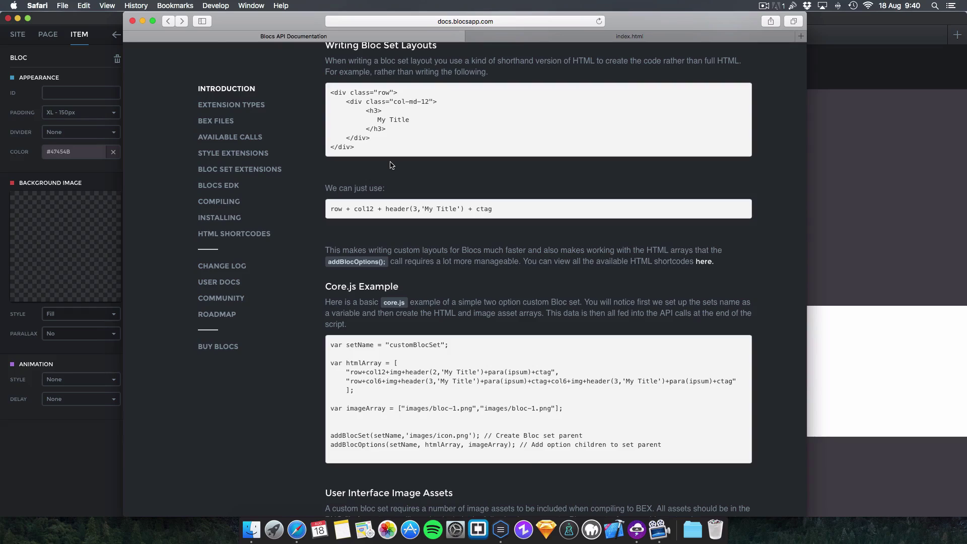
{"action": "key", "text": "XF86AudioMute"}
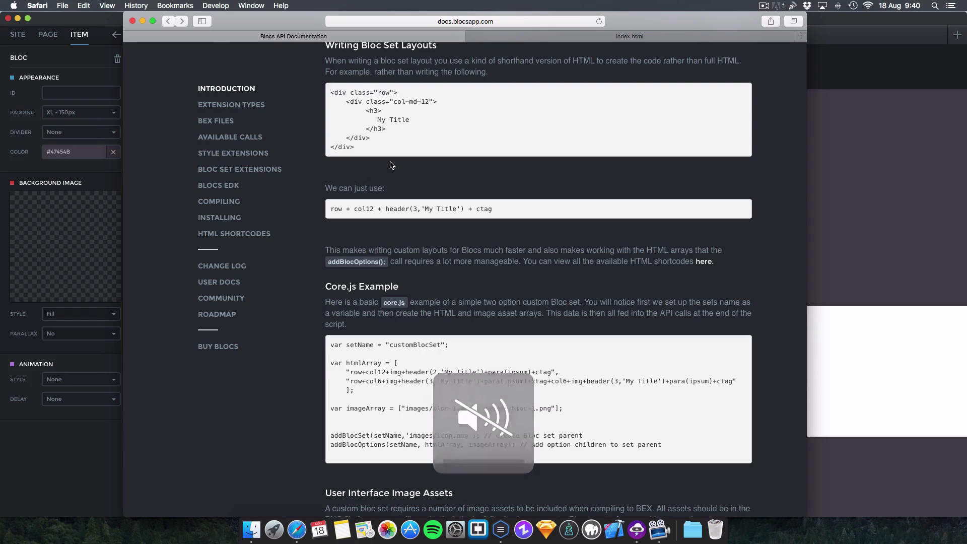